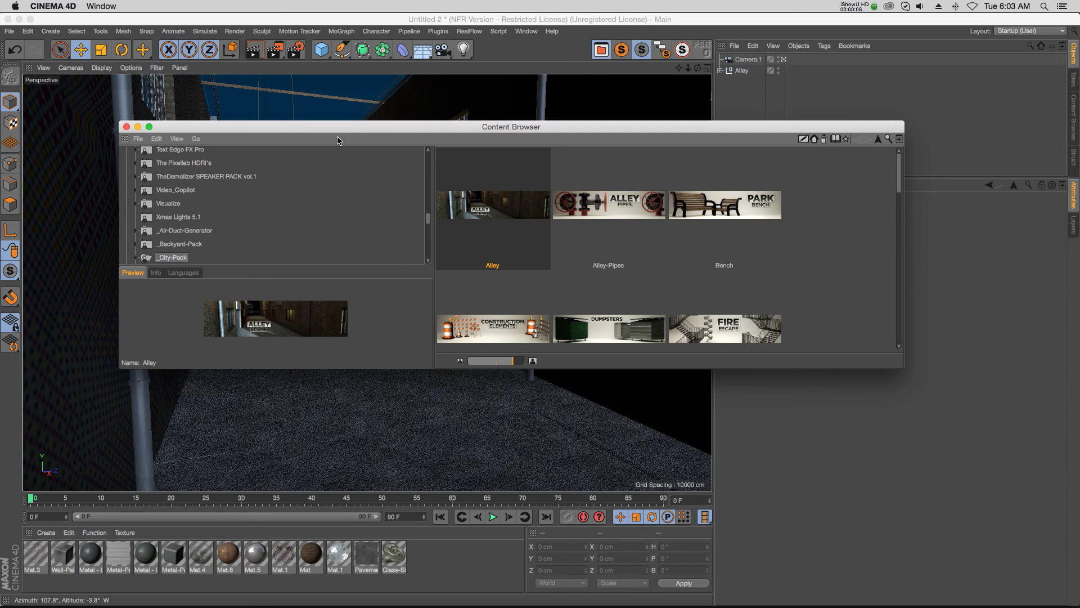
Drag the Content Browser aside and close it with Shift+F8 to reveal the alley scene.
left_click_drag(343, 129, 379, 137)
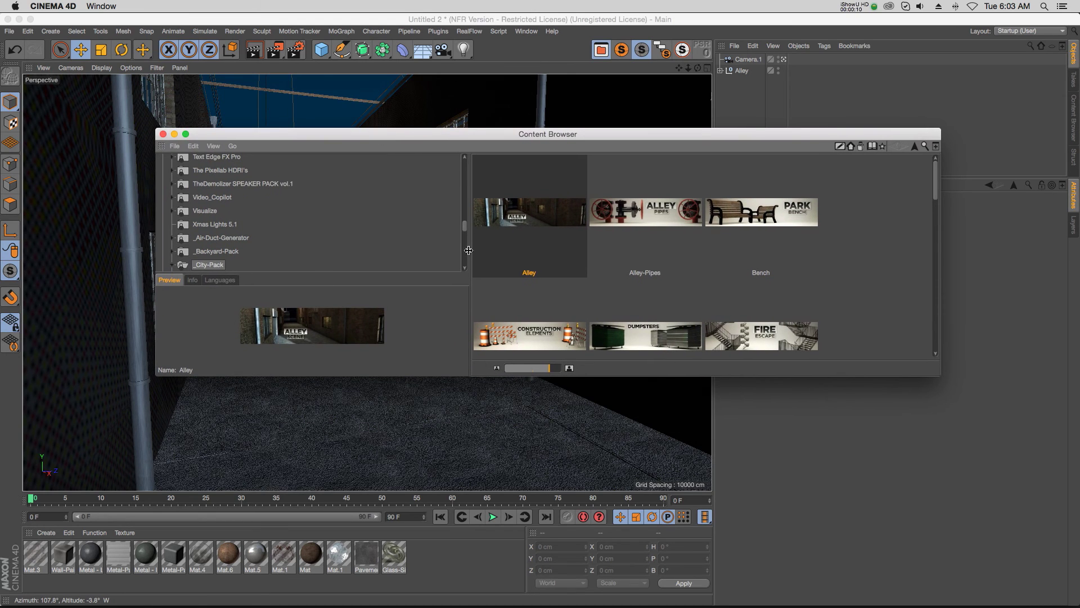
left_click_drag(270, 134, 604, 135)
key("shift+F8")
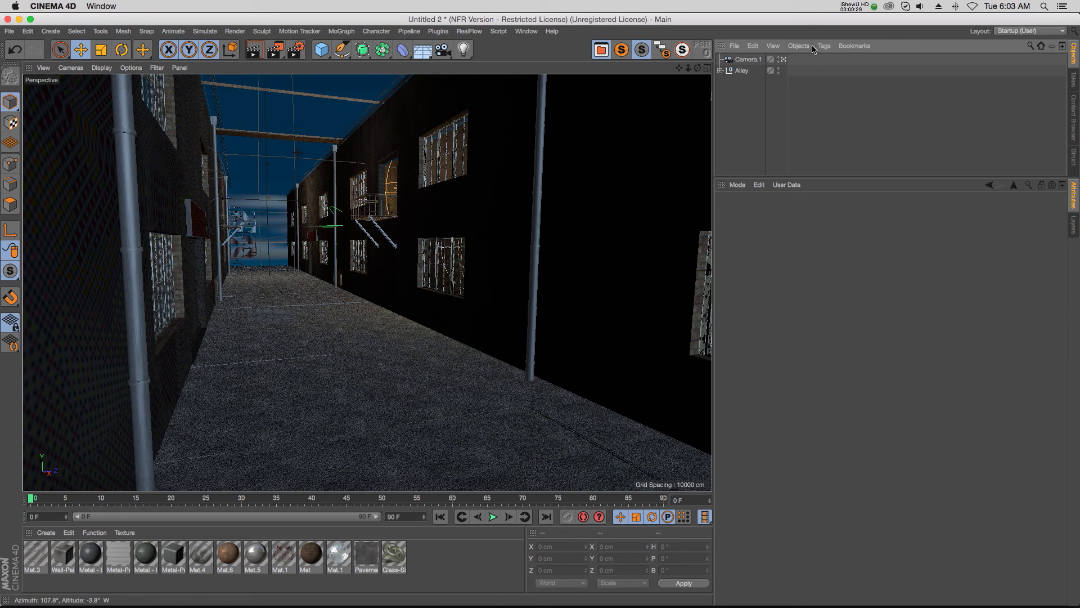
Enable DOF Map Front Blur and Rear Blur in Camera.1's Details settings.
left_click(747, 59)
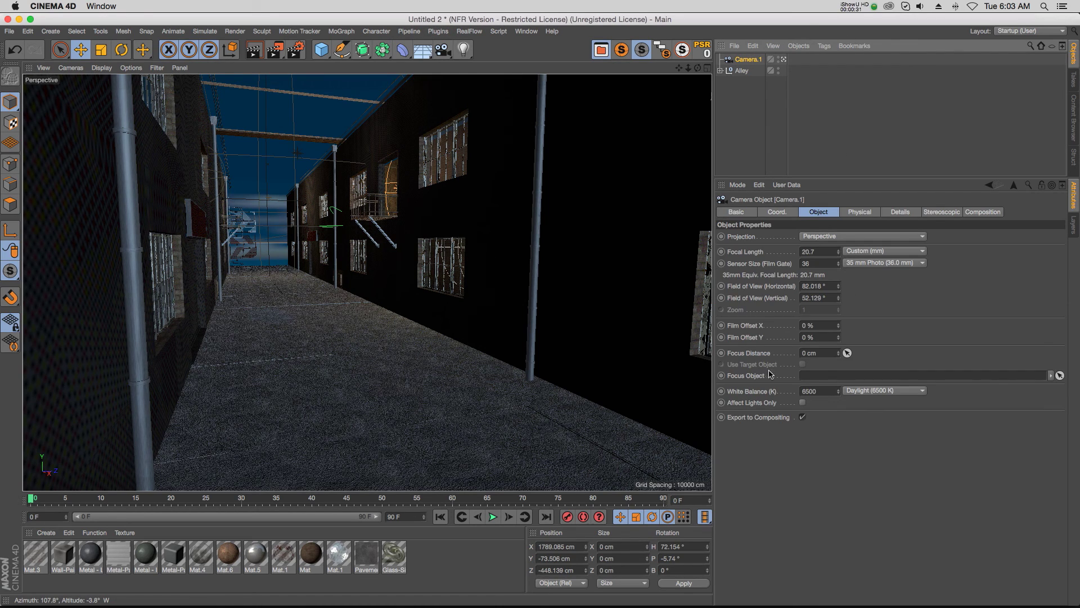
left_click(900, 211)
left_click(860, 212)
left_click(900, 212)
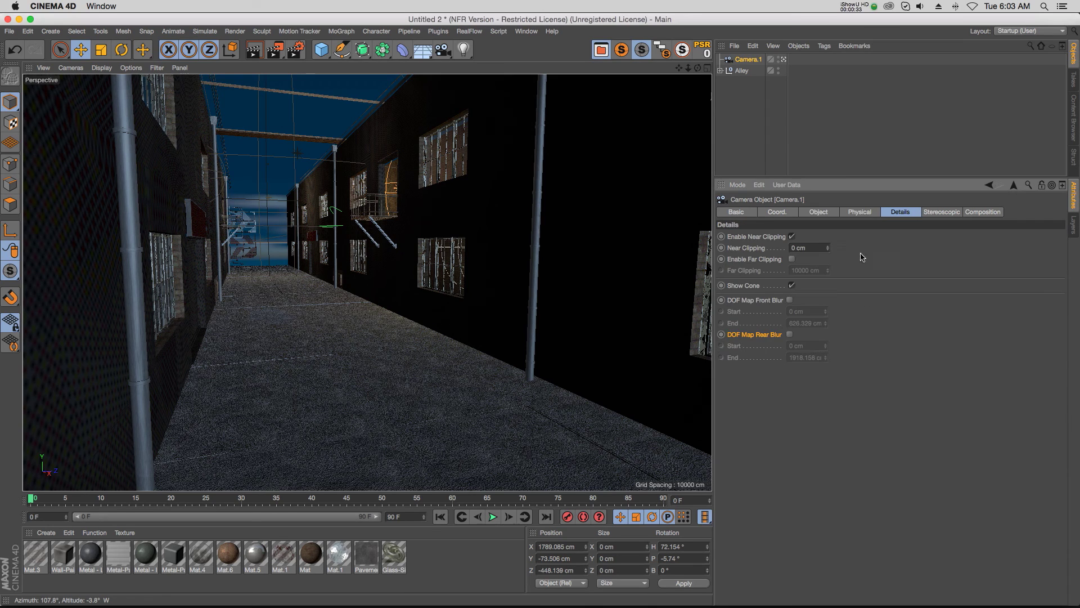
left_click(790, 300)
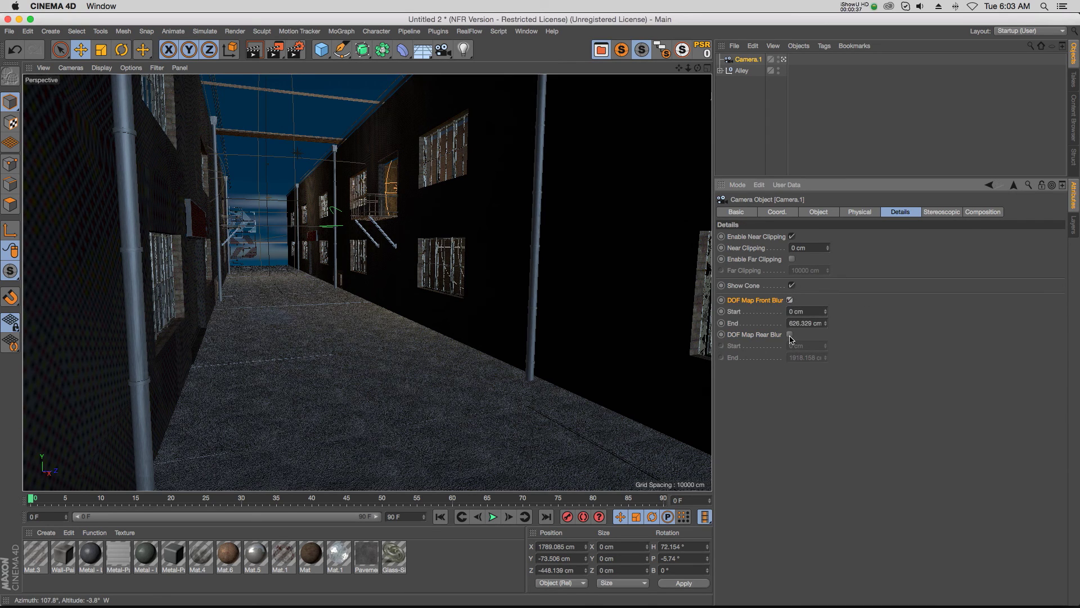
left_click(790, 335)
Set Camera.1's focus distance to 899.265 cm from a point in the alley, then open Render Settings.
left_click(839, 214)
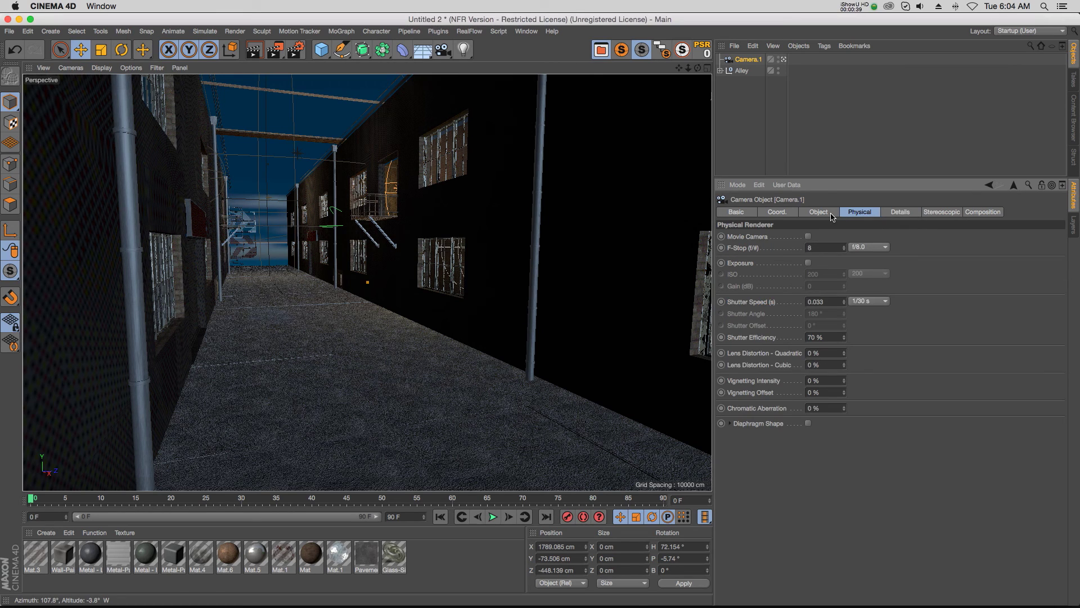
left_click(828, 214)
left_click(848, 353)
left_click(340, 336)
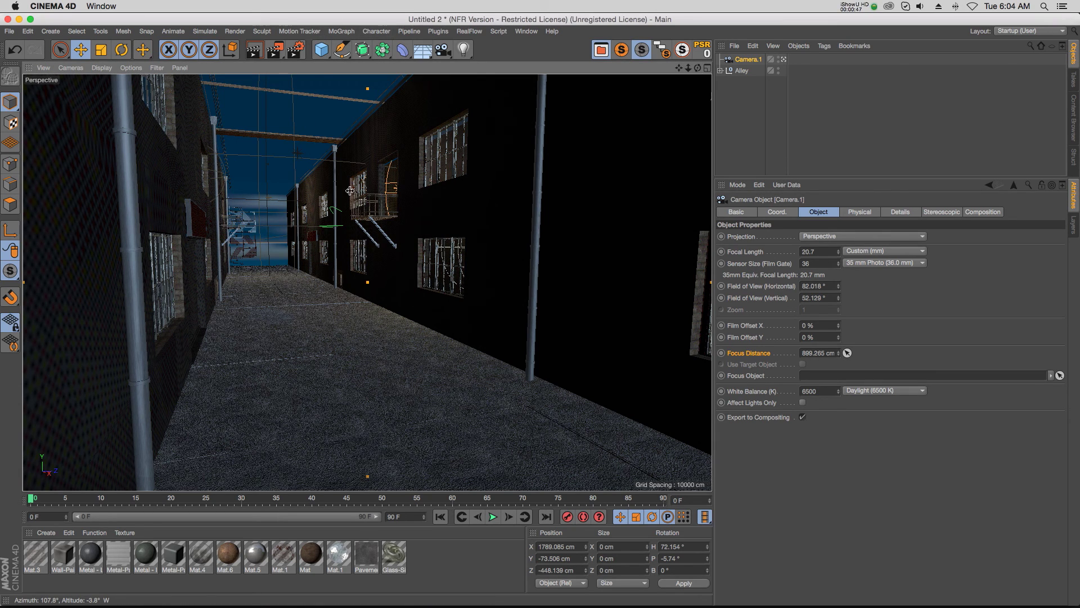
left_click(296, 50)
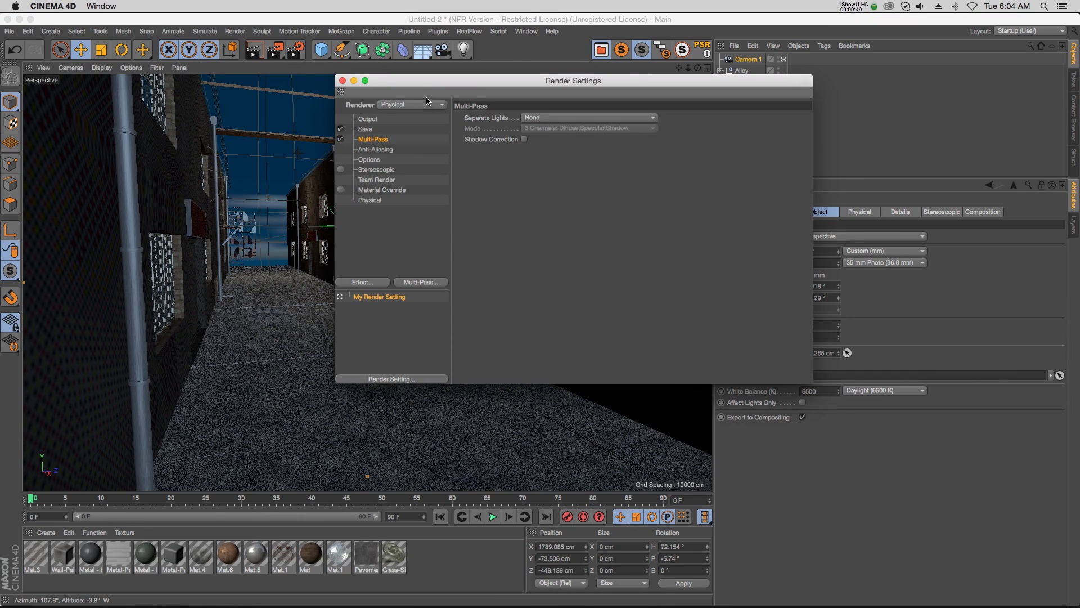
Add Depth and RGBA Image multi-passes in Render Settings.
left_click(421, 280)
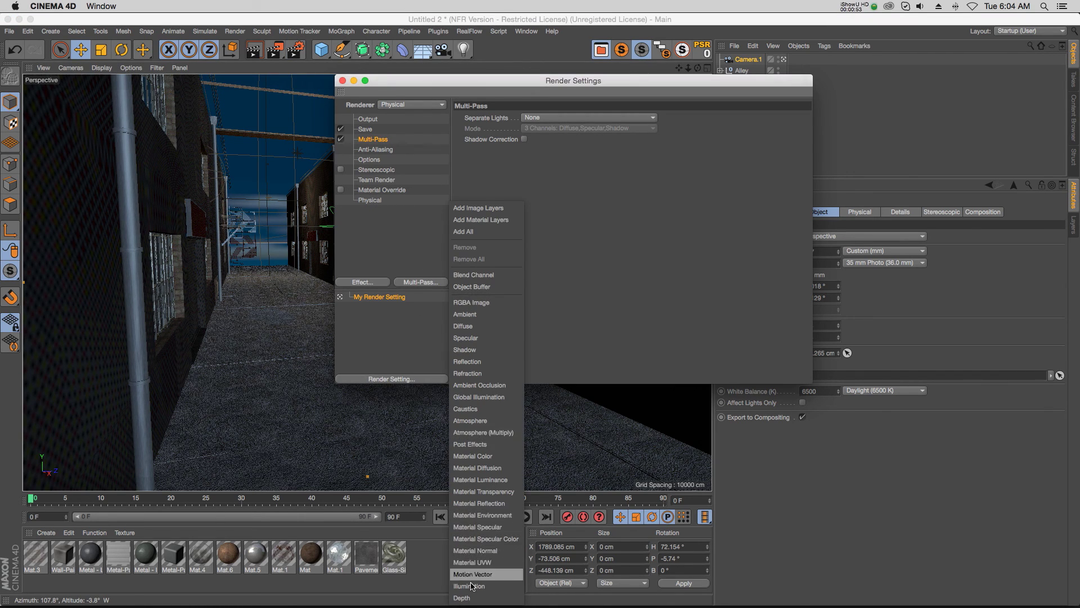
left_click(470, 599)
left_click(427, 285)
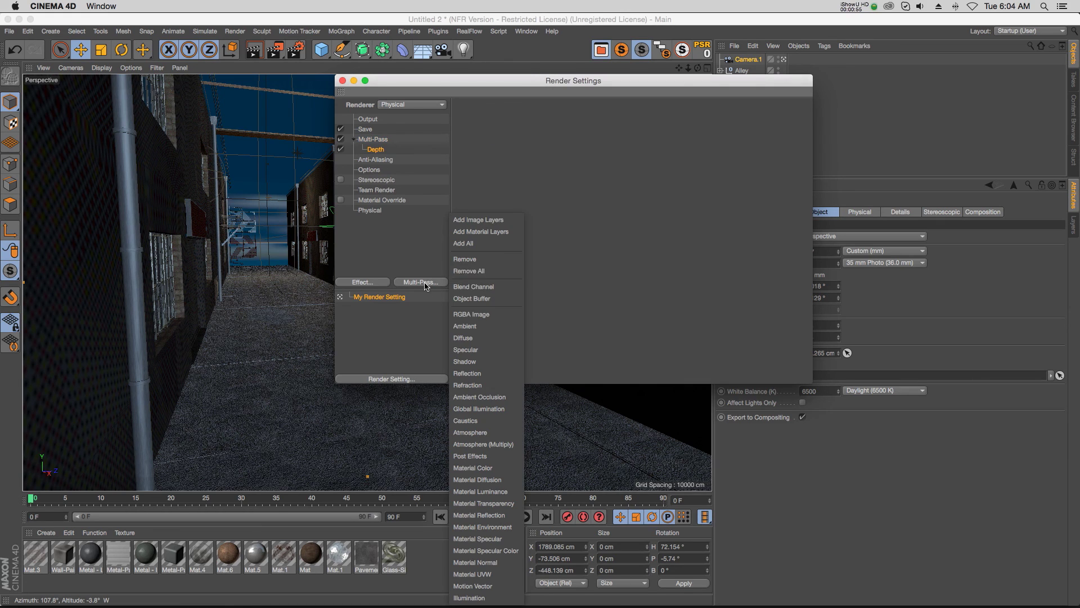
left_click(497, 314)
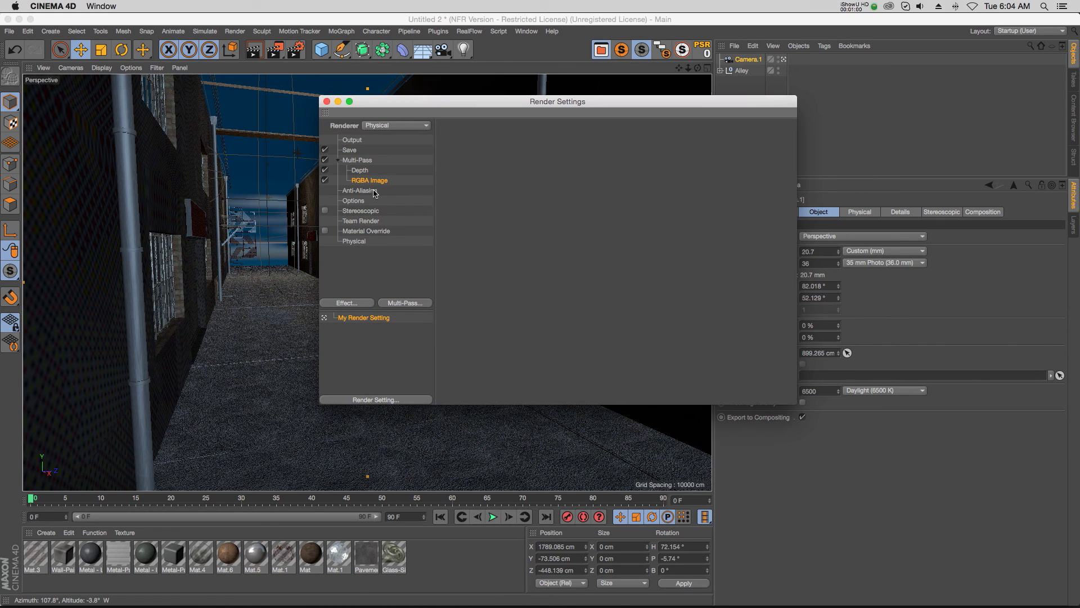
Render the alley to the Picture Viewer and display its grayscale Depth layer.
left_click(326, 101)
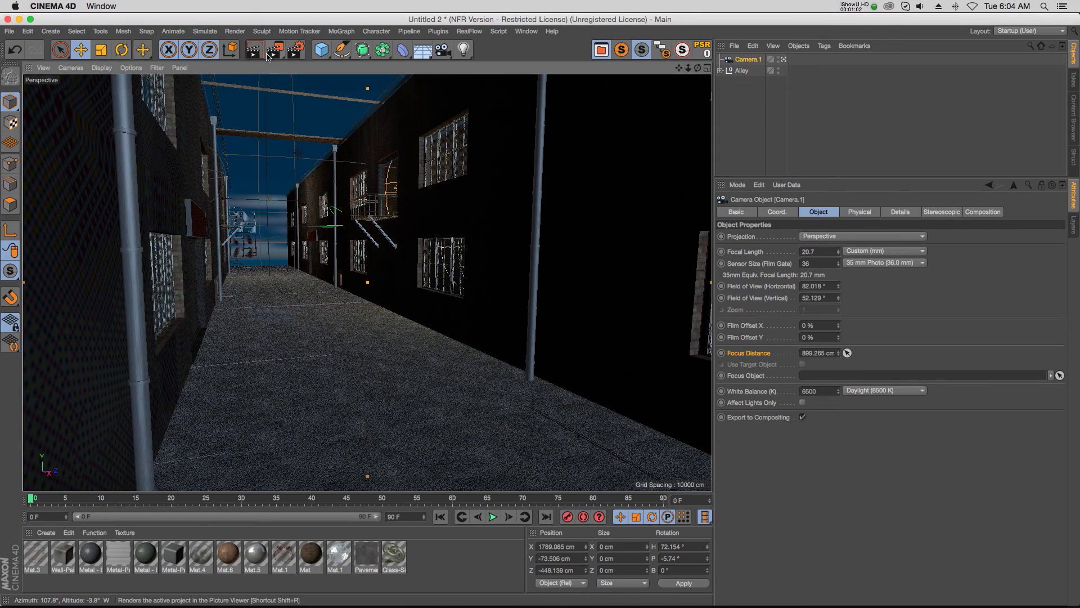
left_click(273, 51)
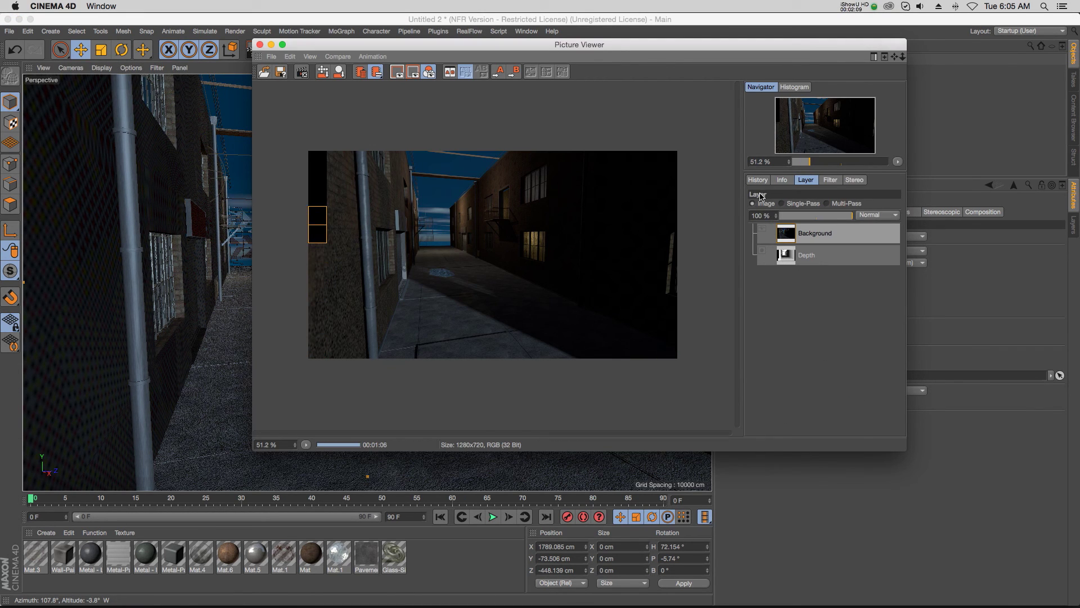
left_click(788, 257)
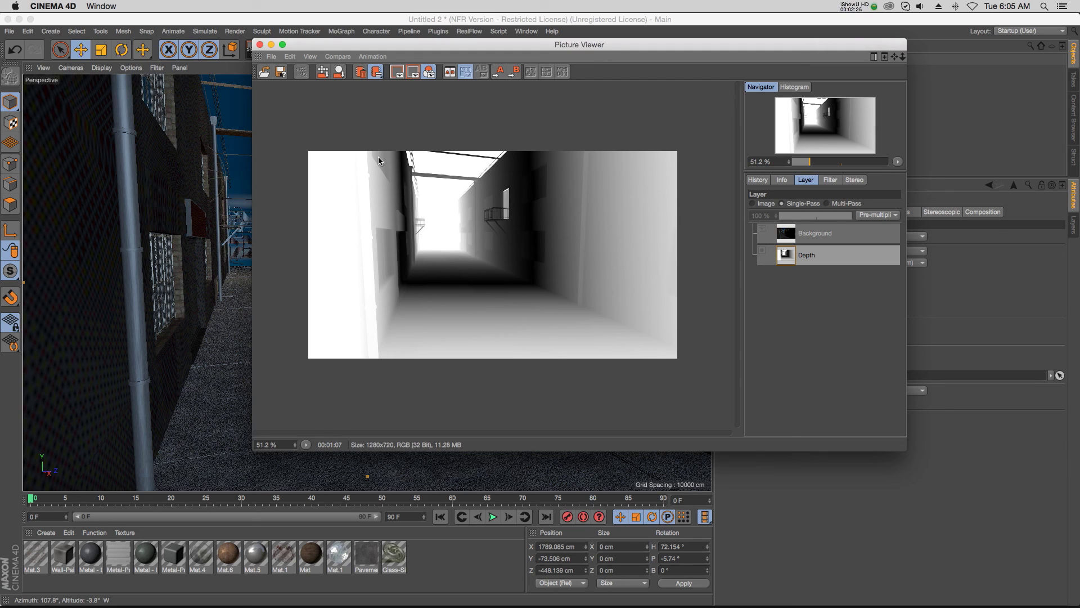
left_click_drag(394, 45, 418, 116)
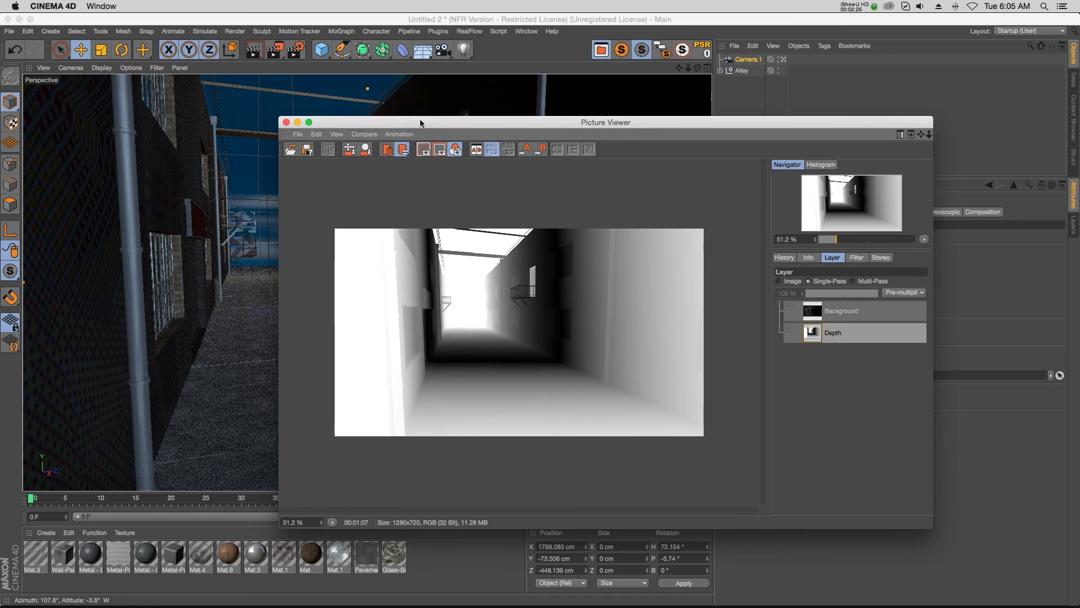
Close the Picture Viewer and shift the camera's orange handle left in the maximized Top view.
left_click(284, 116)
left_click(707, 68)
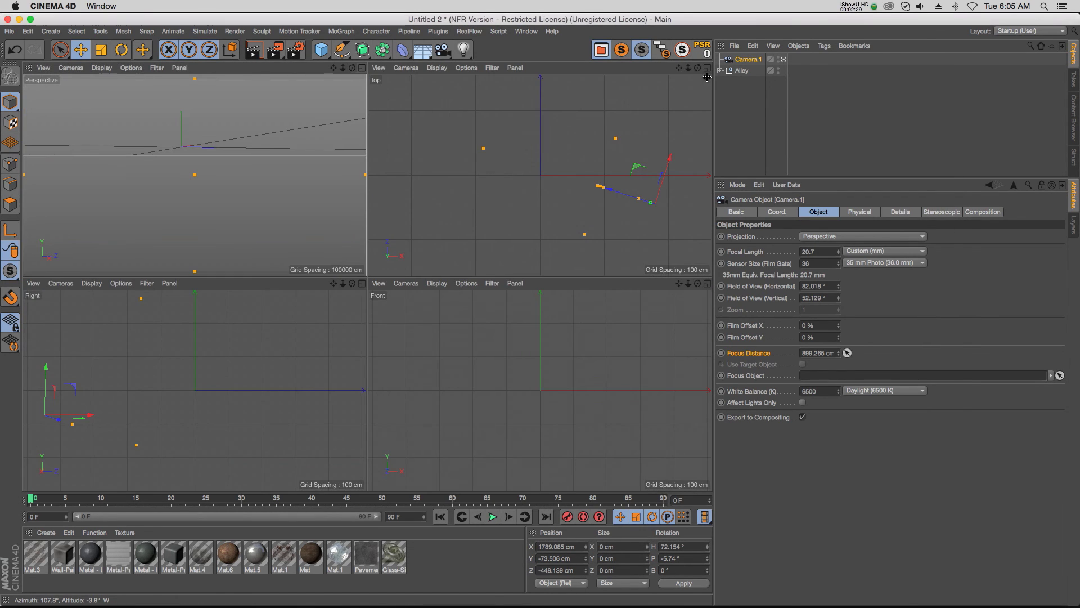
left_click(707, 69)
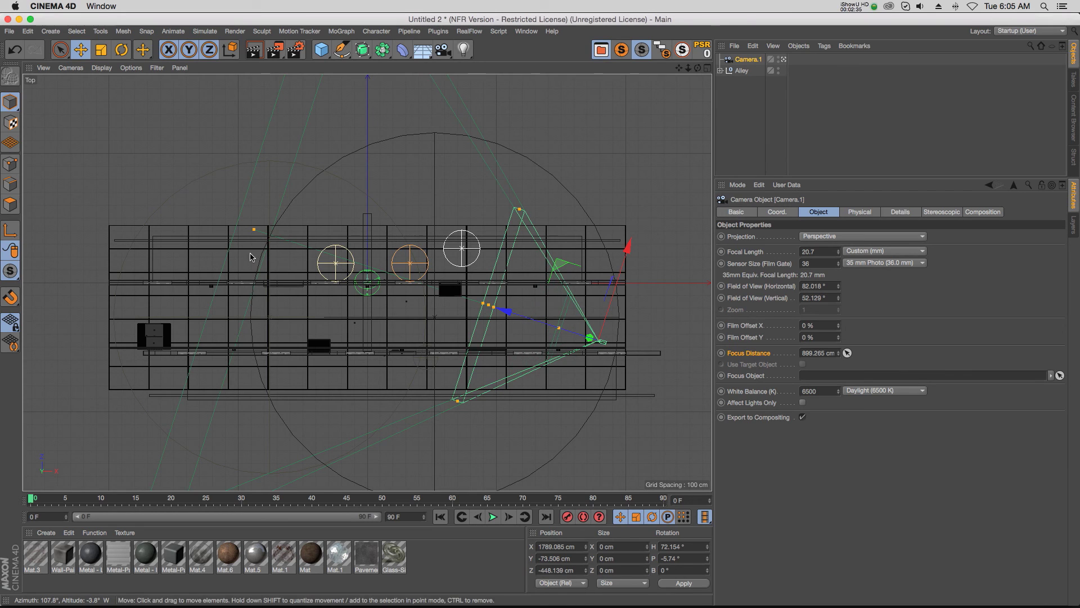
left_click_drag(259, 235, 223, 221)
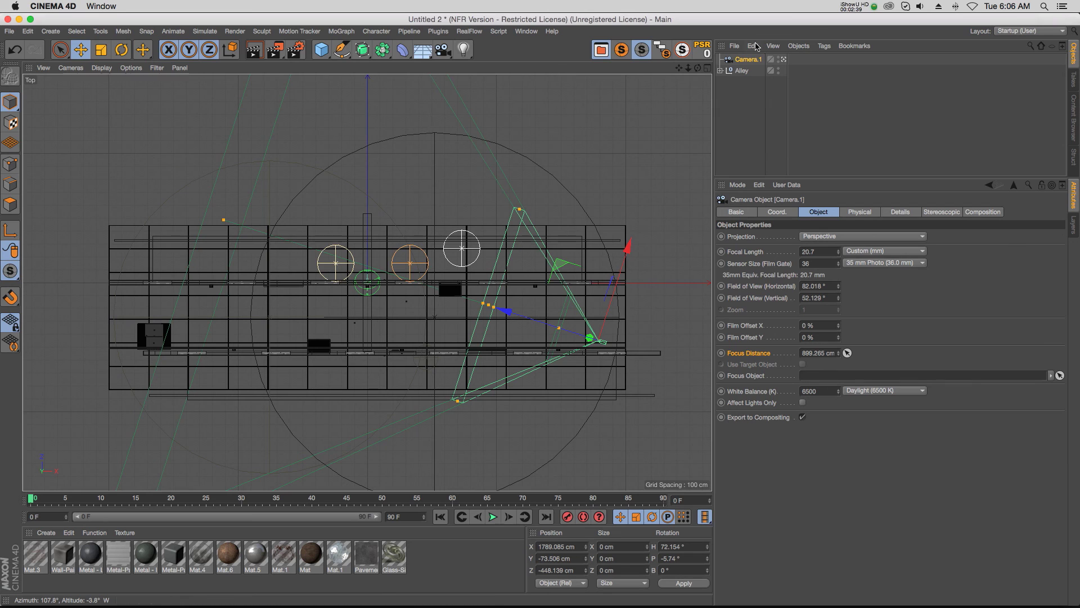
Return the editor to a single Perspective view and switch to Google Chrome.
key("F5")
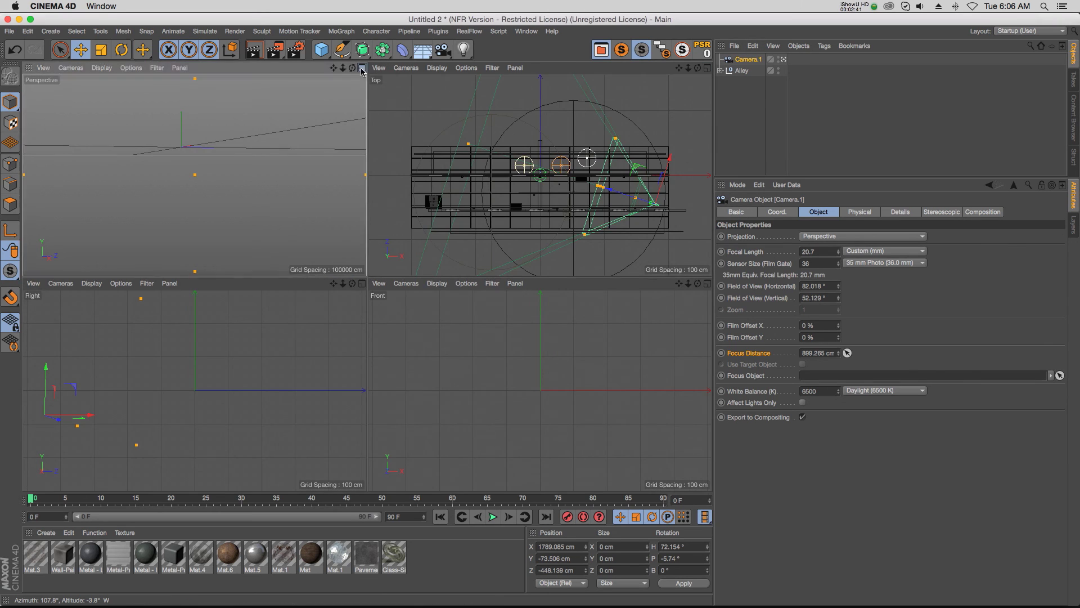
key("F1")
mouse_move(373, 606)
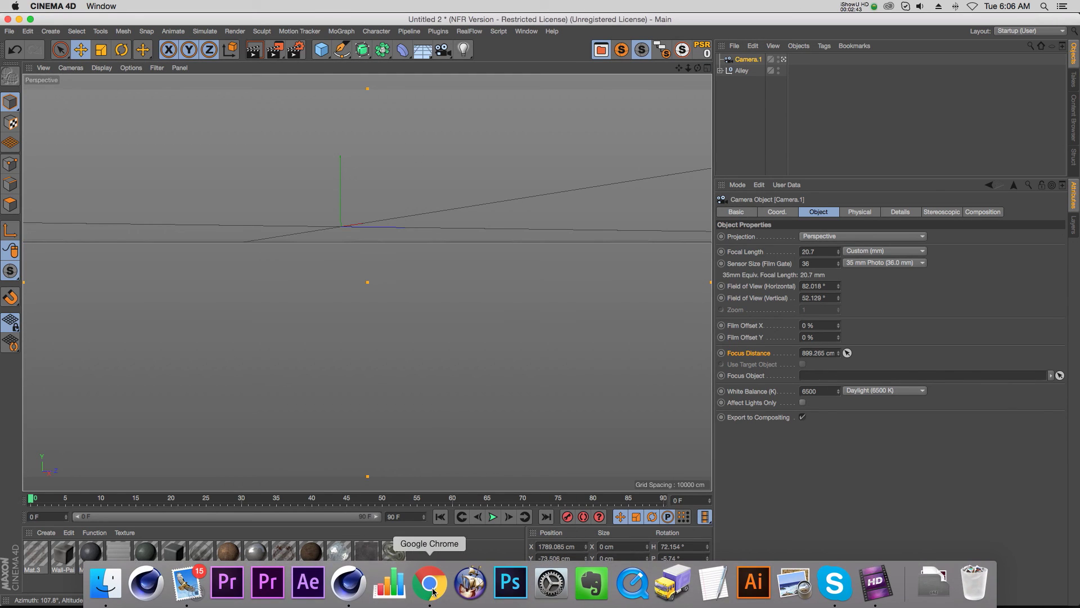
left_click(429, 583)
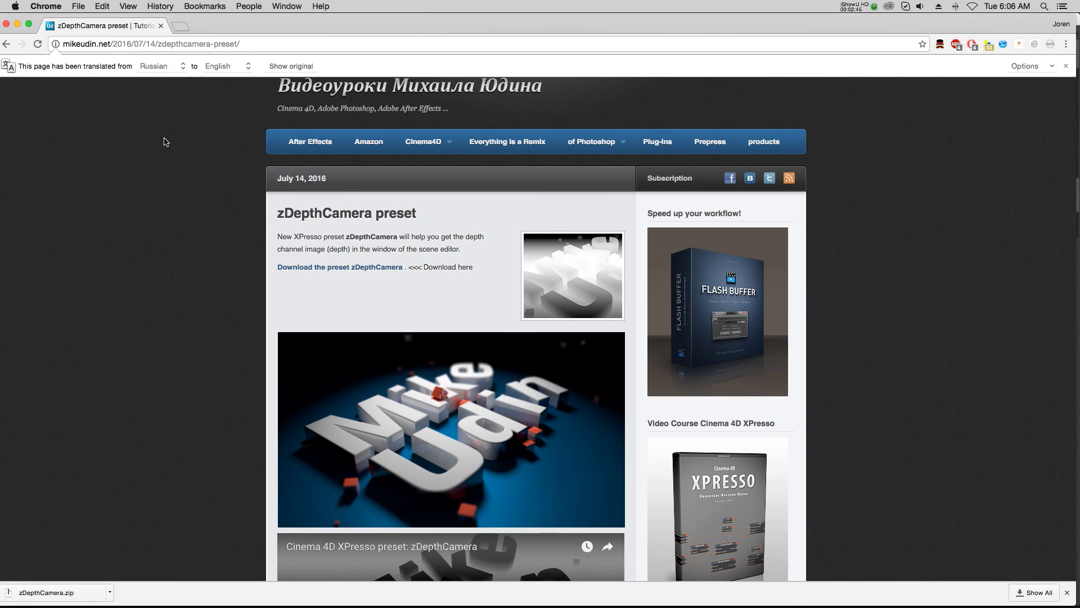
Reload the zDepthCamera preset page untranslated, select its download link text, and return to Cinema 4D.
key("super+r")
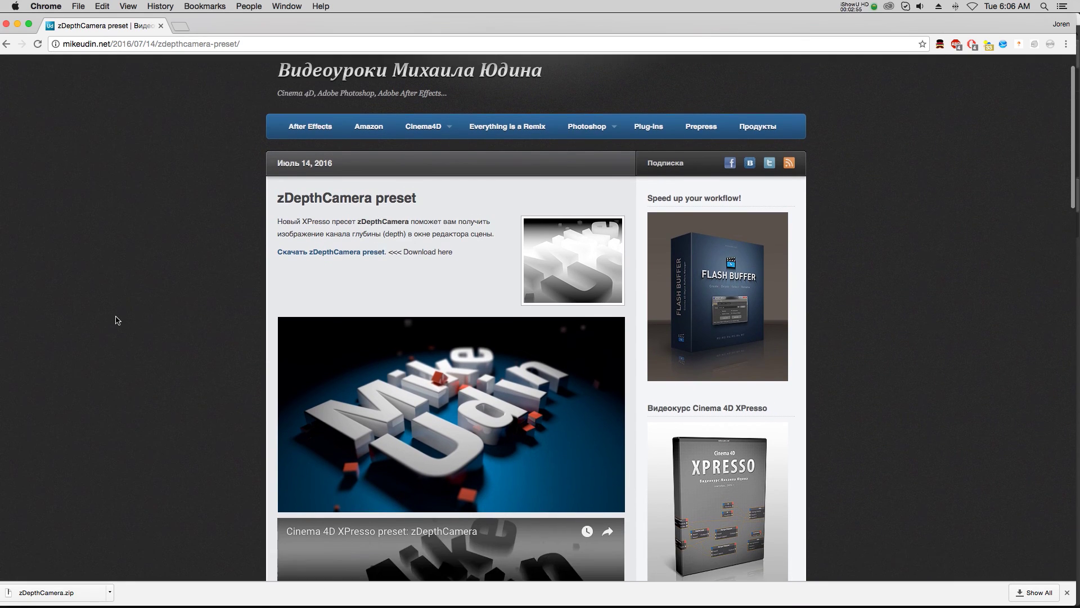
scroll(113, 329, "down", 3)
scroll(117, 320, "down", 3)
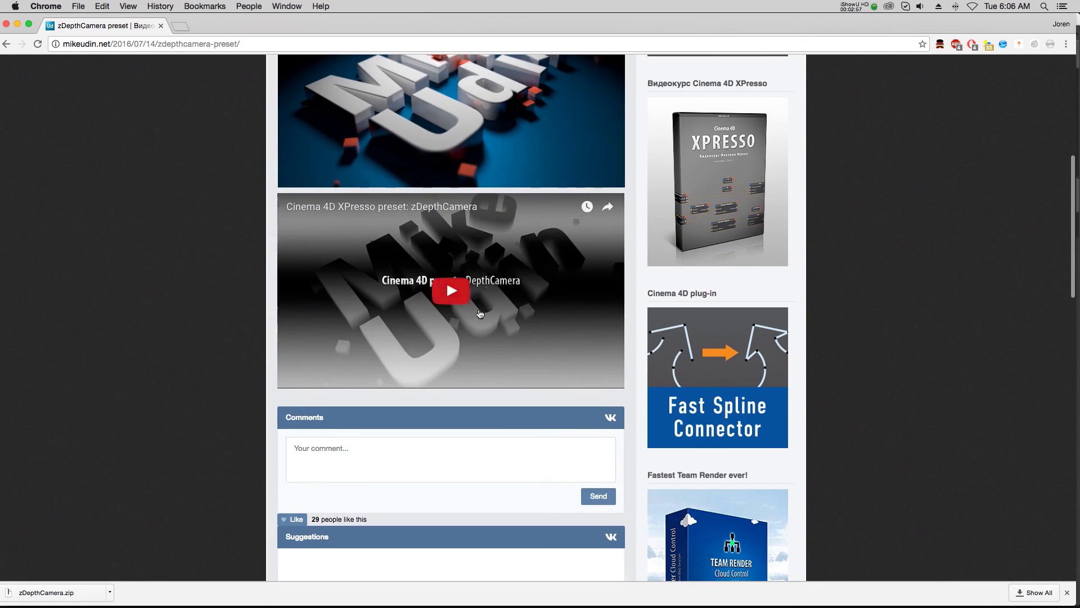
scroll(133, 289, "up", 5)
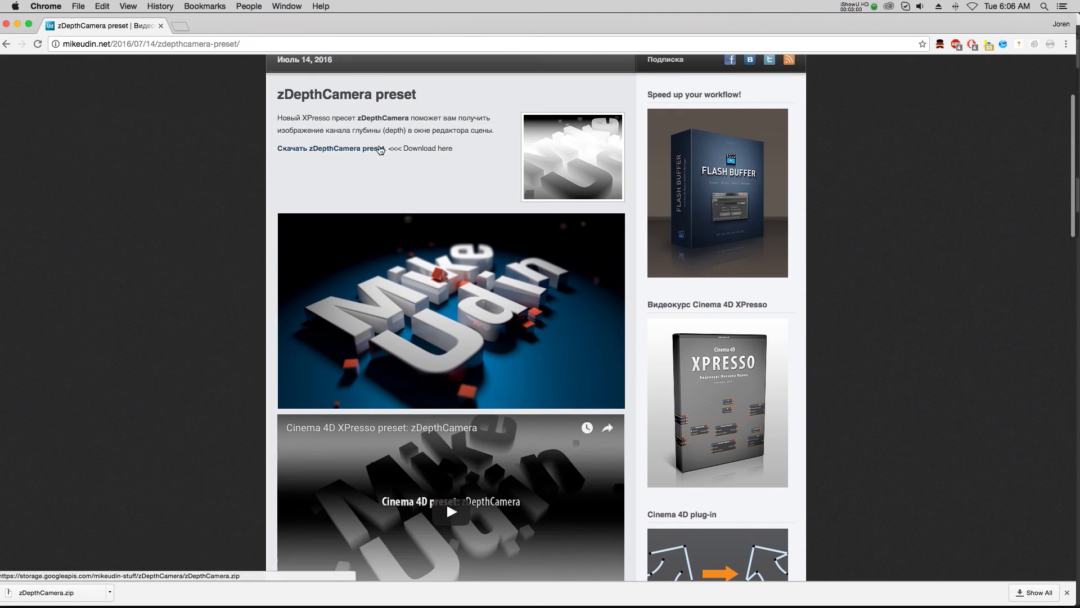
left_click_drag(392, 149, 277, 149)
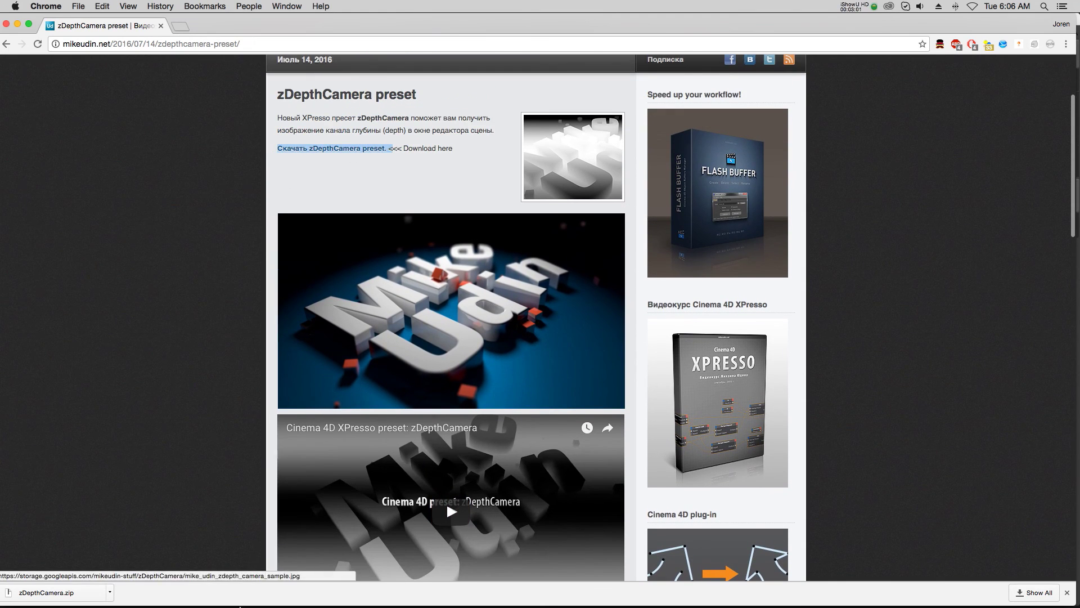
mouse_move(209, 604)
left_click(349, 591)
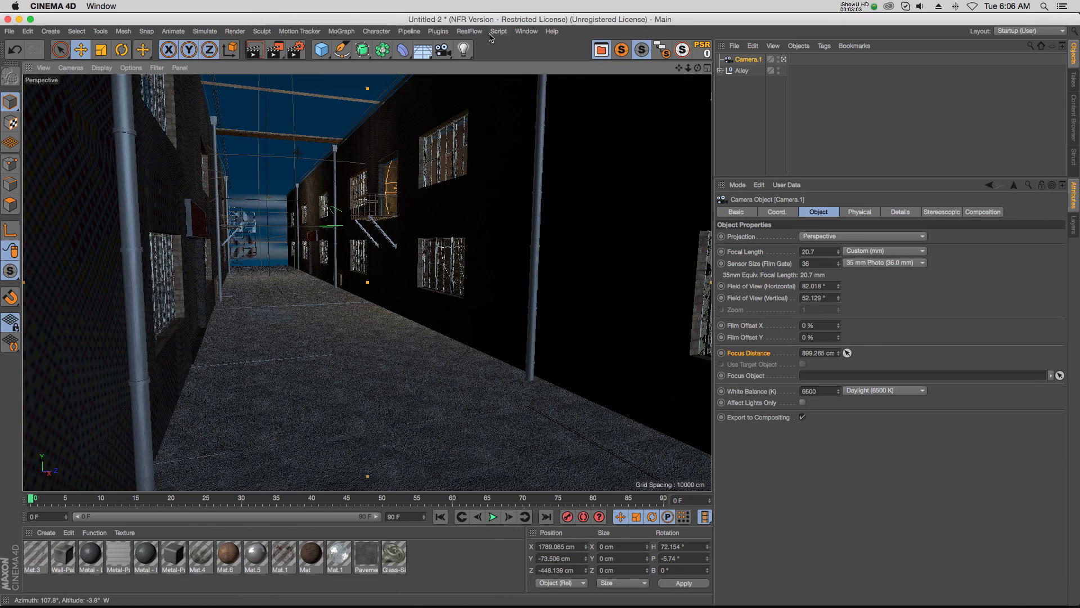
Select zDepthCamera in the zDepthCamera.c4d document, then return to the Untitled 2 alley document.
left_click(523, 31)
left_click(554, 320)
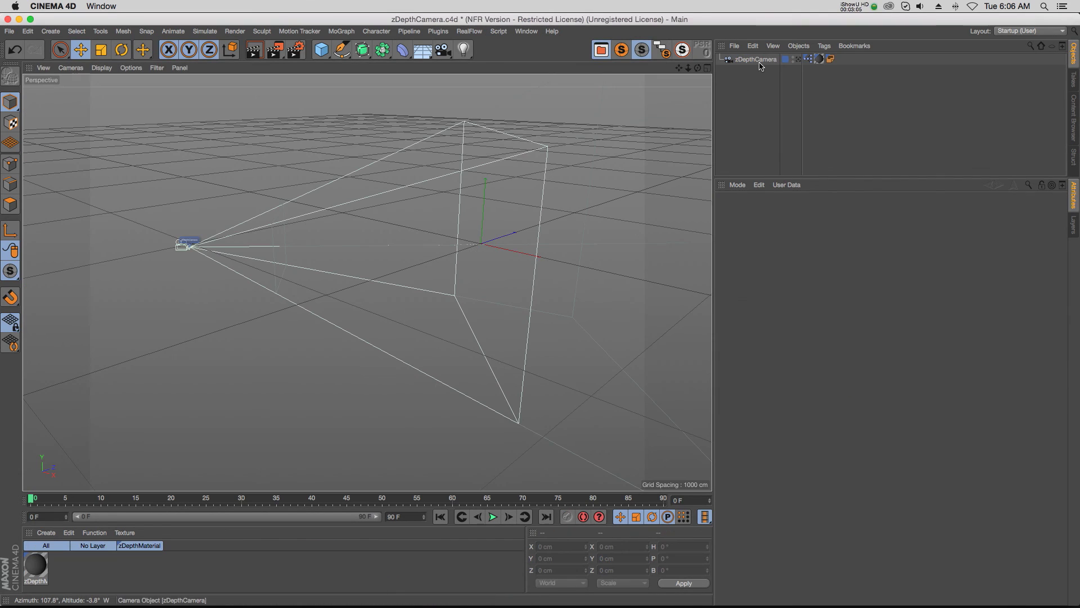
left_click(748, 59)
left_click(527, 31)
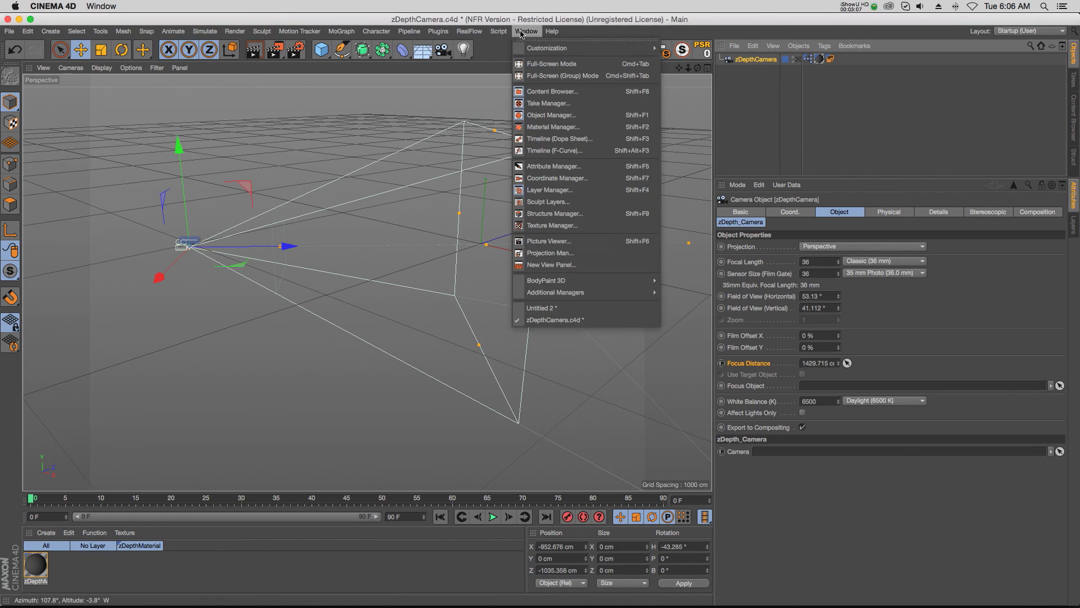
left_click(573, 308)
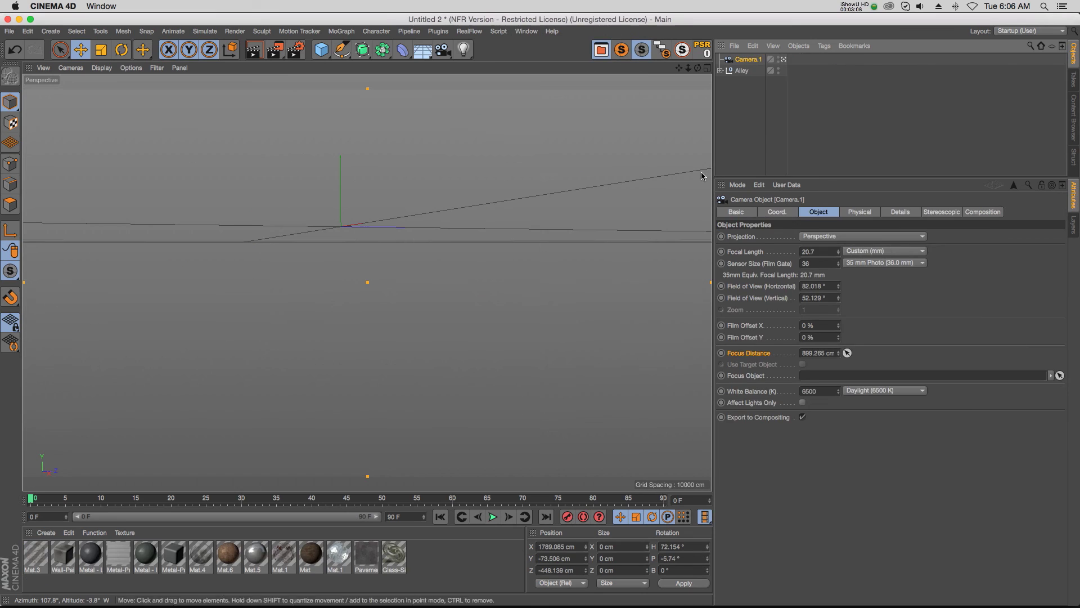
Link Camera.1 into the zDepthCamera's Camera field on its zDepth_Camera tab.
left_click(763, 115)
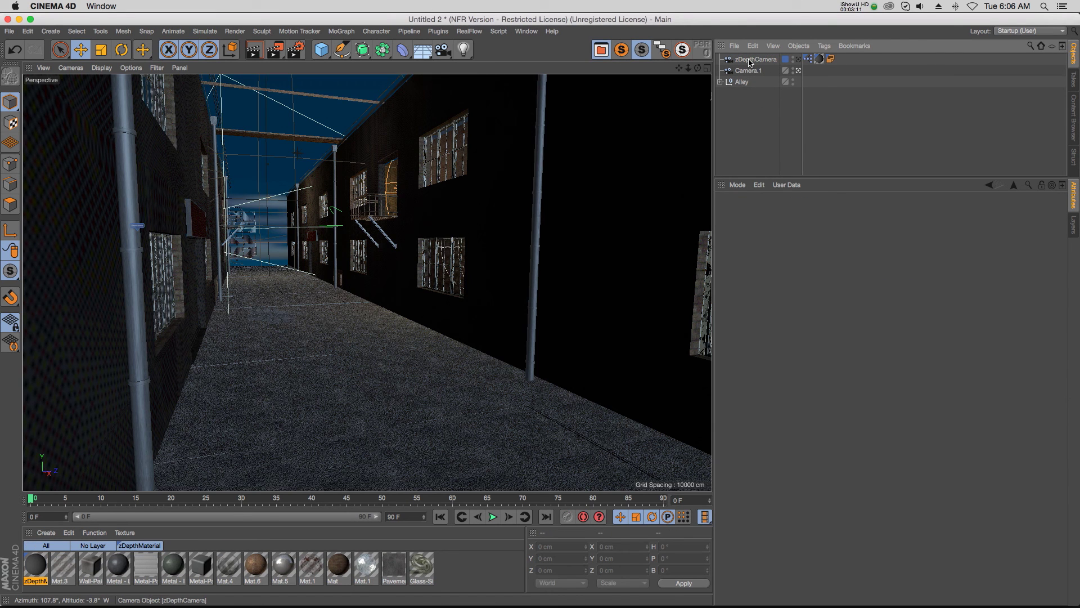
left_click(753, 59)
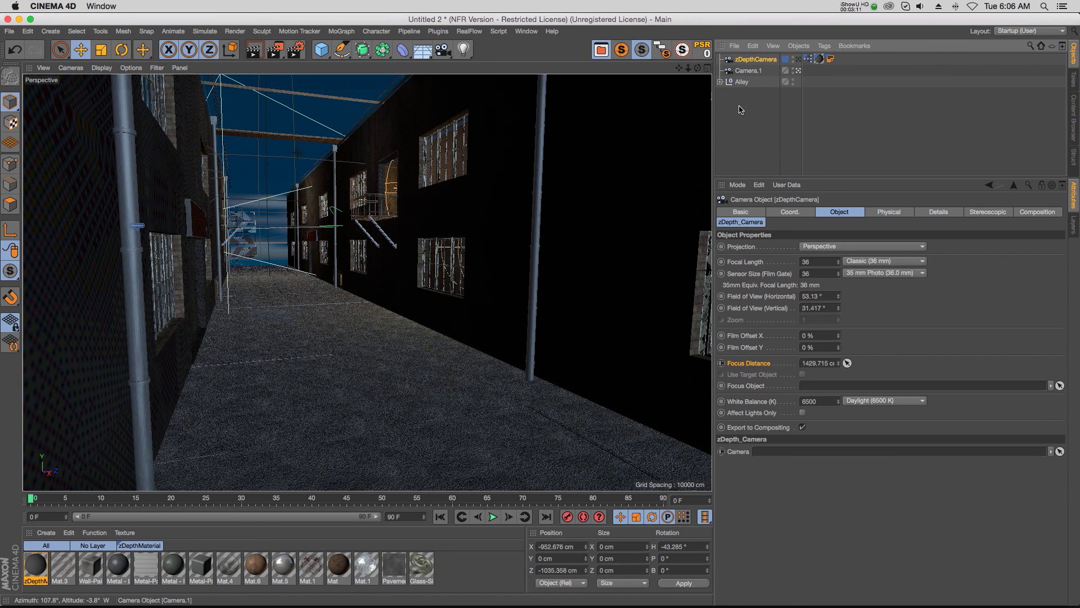
left_click(729, 226)
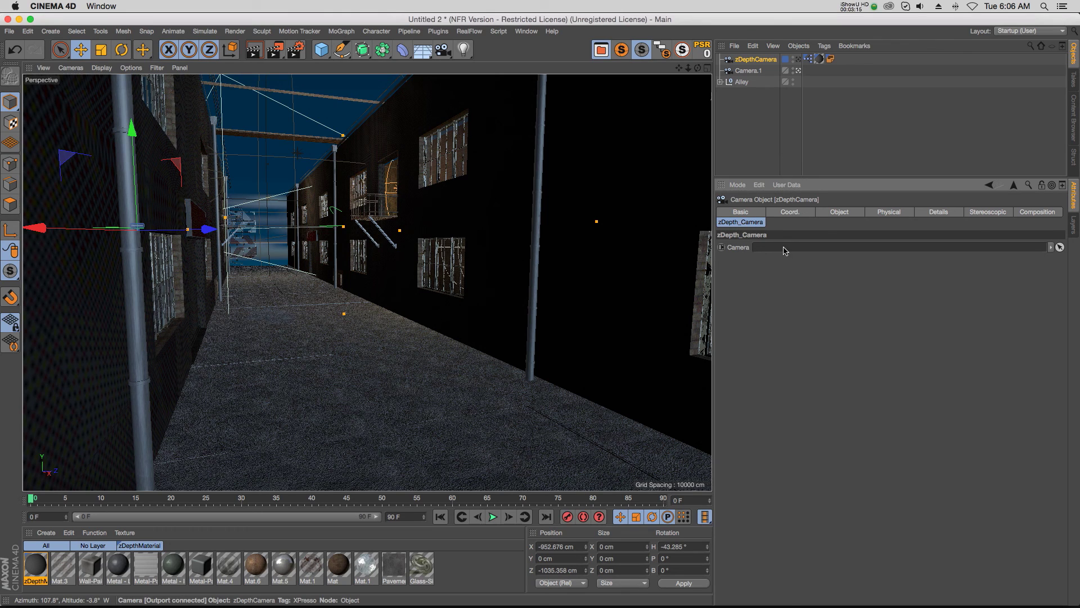
left_click_drag(748, 70, 785, 249)
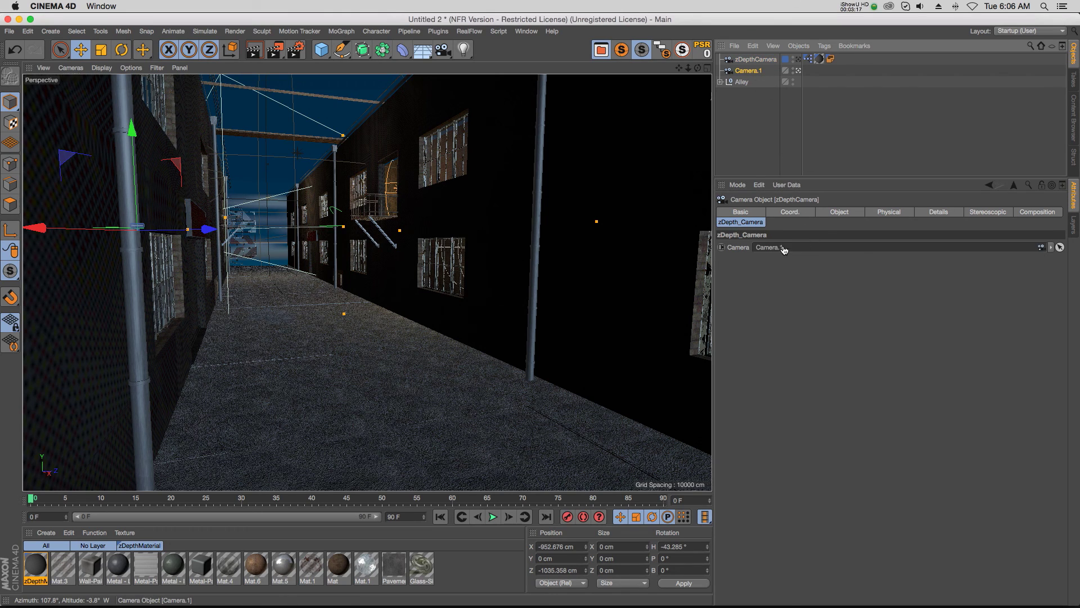
Open zDepthMaterial in the Material Editor, confirm its Luminance channel is white, and close it.
left_click(34, 565)
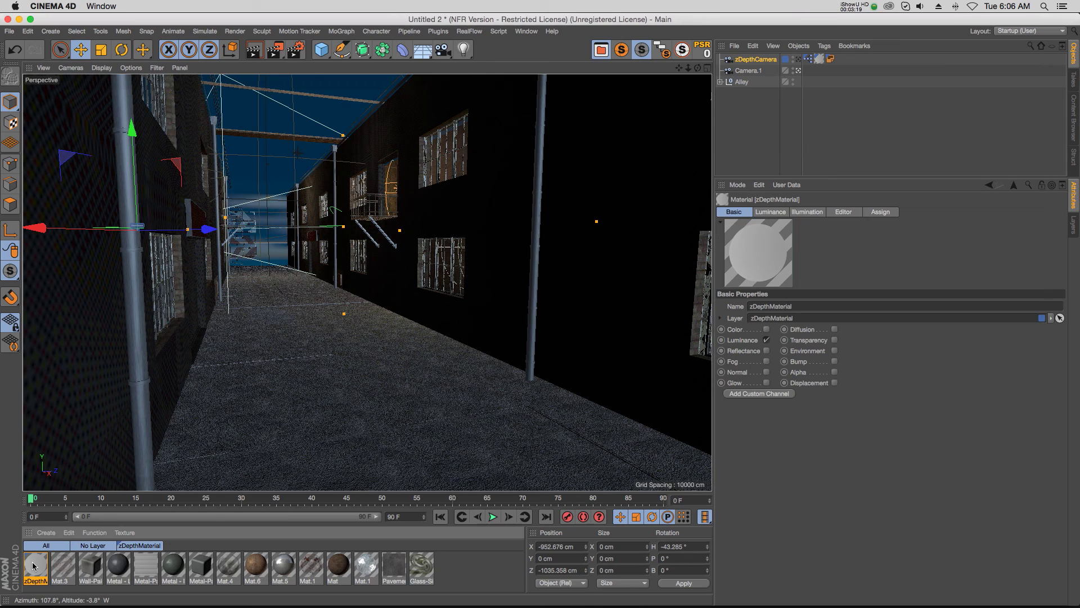
double_click(33, 566)
left_click(194, 230)
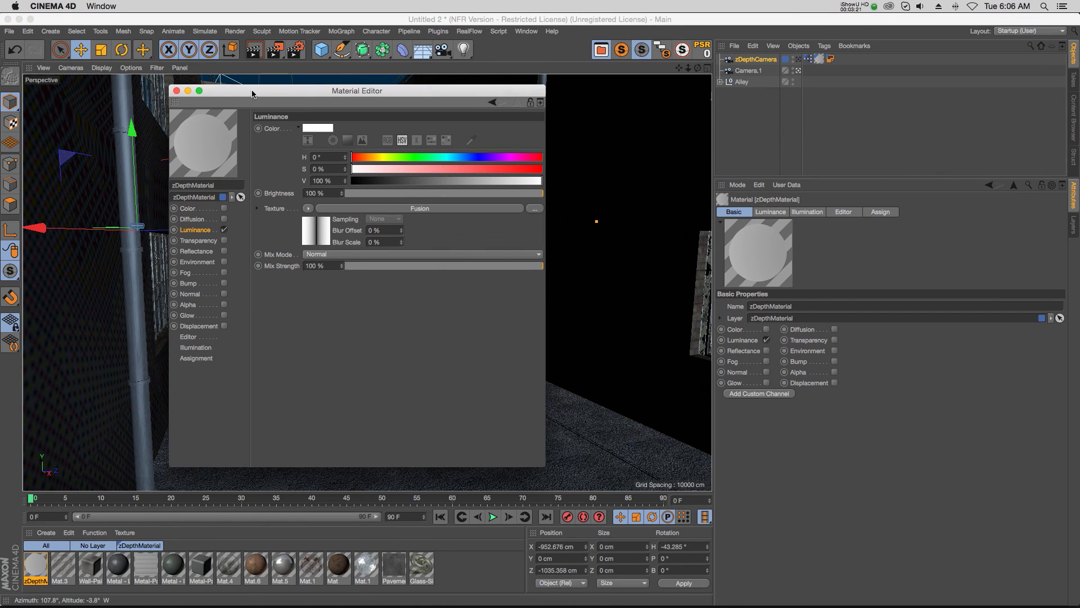
left_click_drag(315, 90, 563, 94)
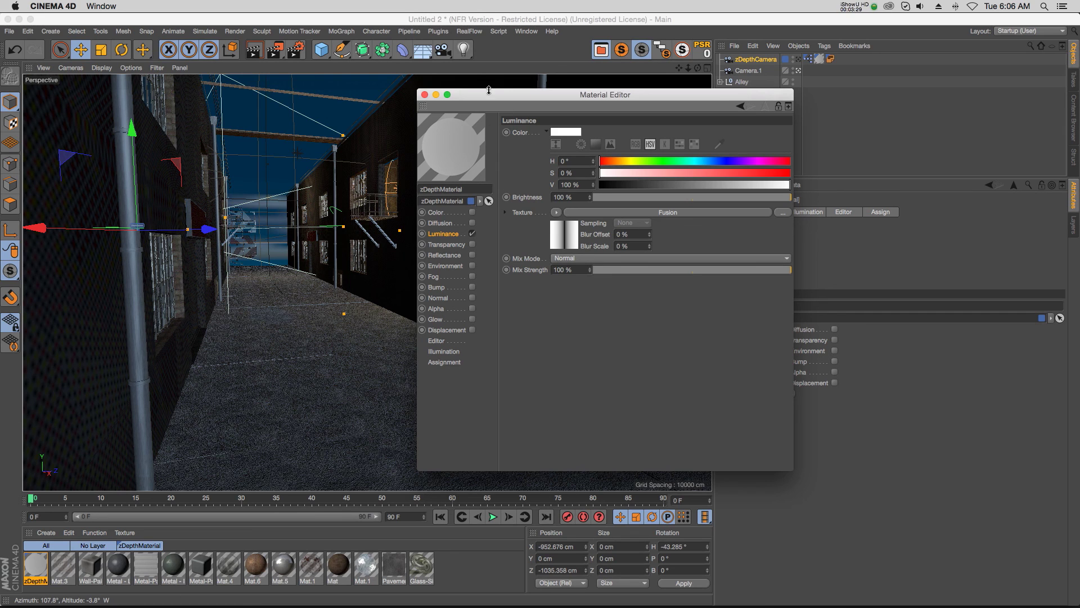
left_click(424, 95)
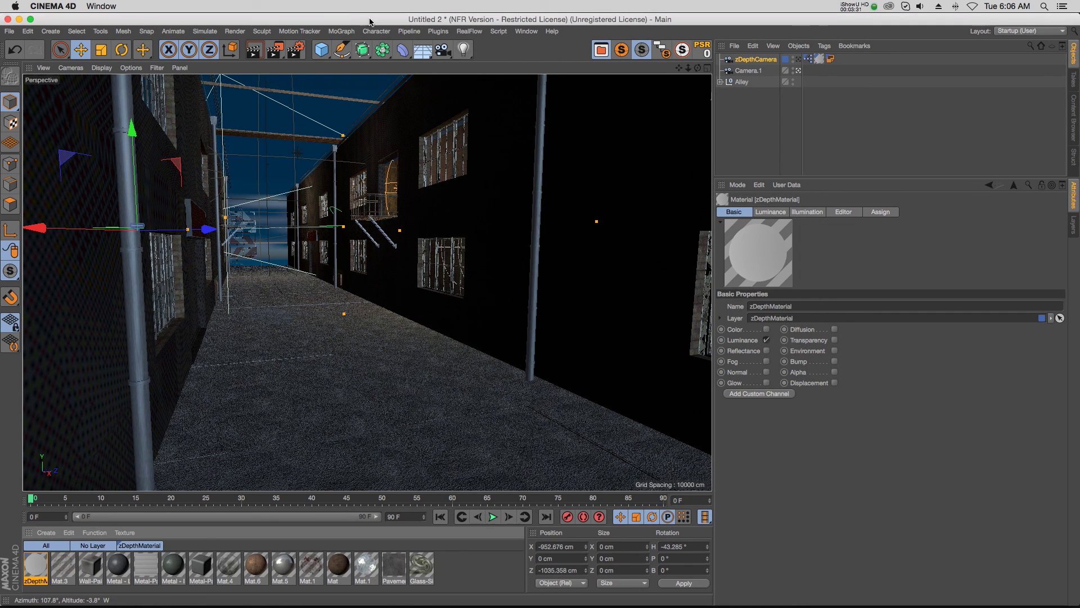
Turn on Material Override in Render Settings and drop zDepthMaterial into its Custom Material field.
left_click(295, 50)
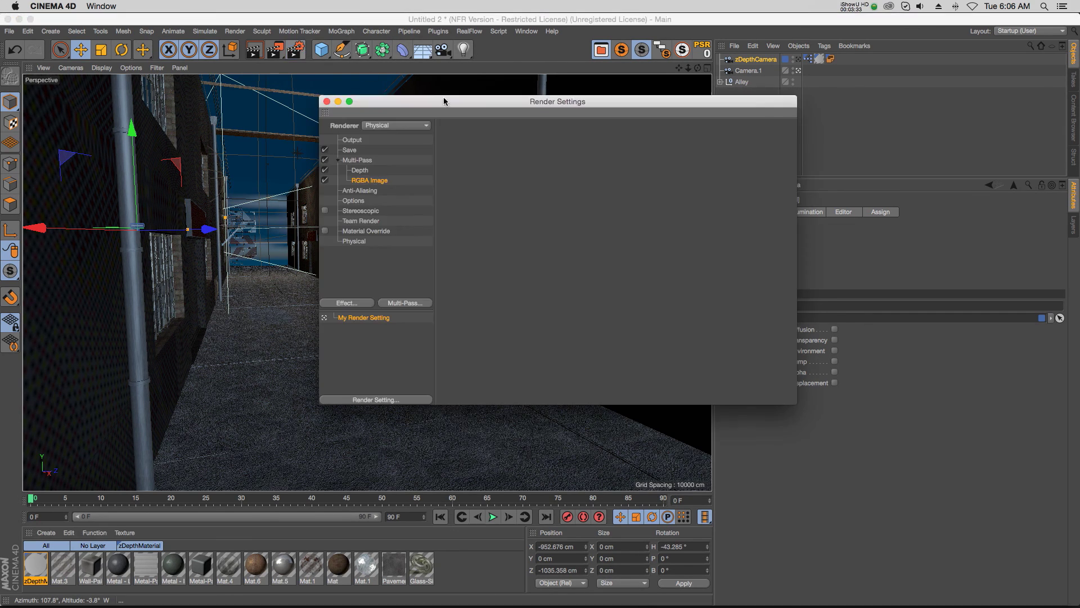
left_click_drag(592, 68, 600, 64)
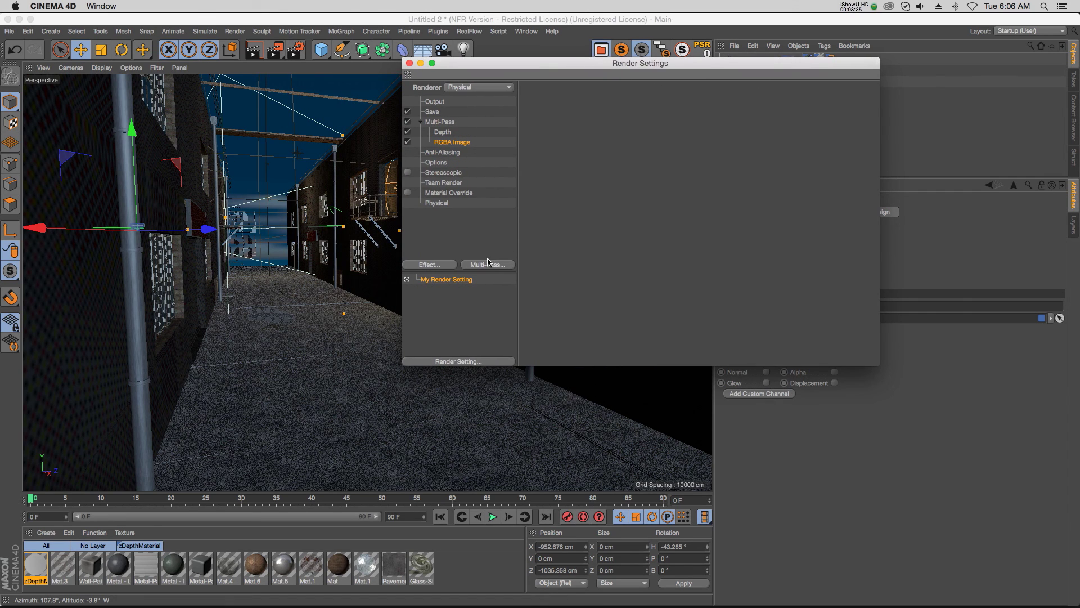
left_click(445, 193)
left_click(408, 193)
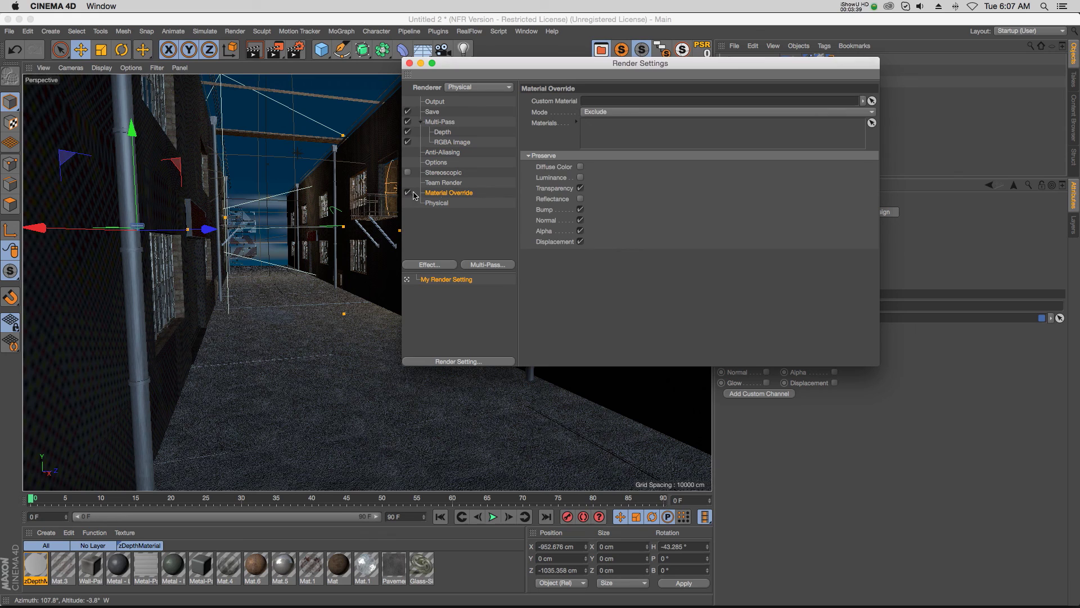
left_click_drag(35, 572, 613, 103)
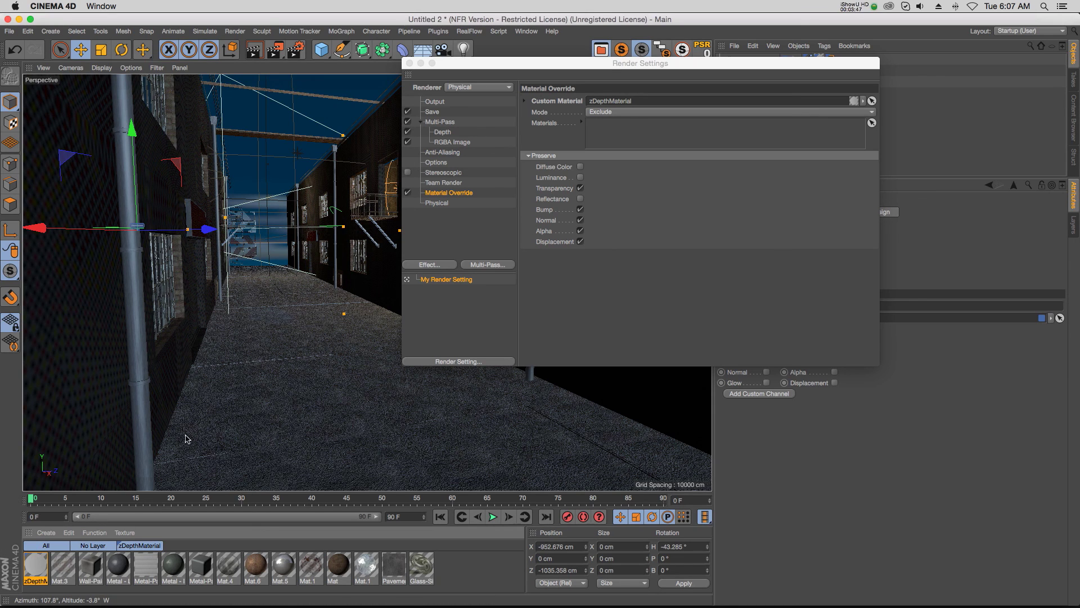
left_click_drag(476, 63, 916, 119)
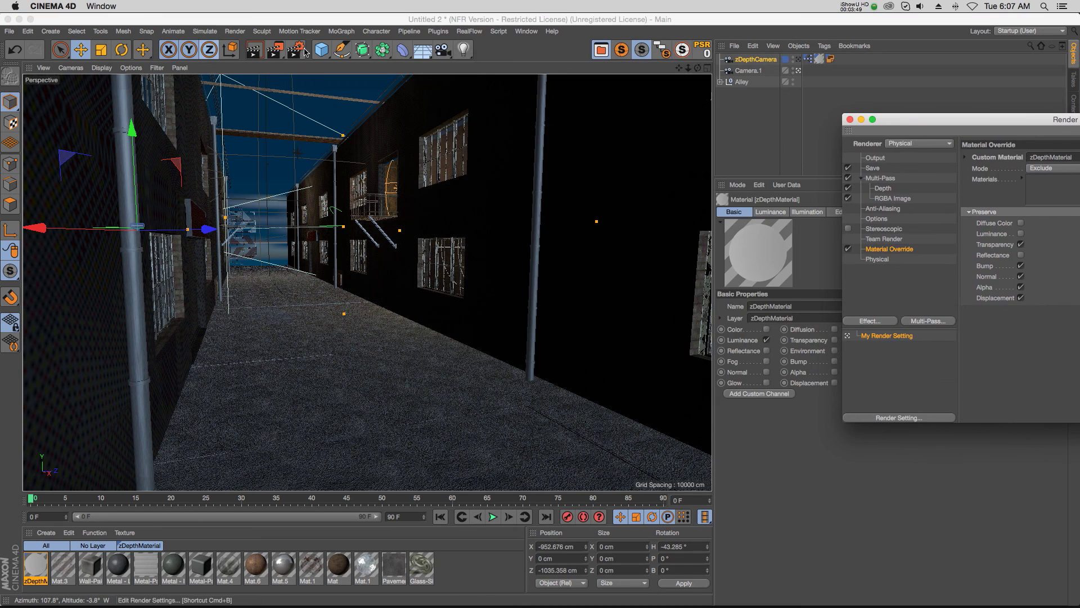
Start an Interactive Render Region from the Render flyout to see the grayscale depth gradient.
left_click(277, 50)
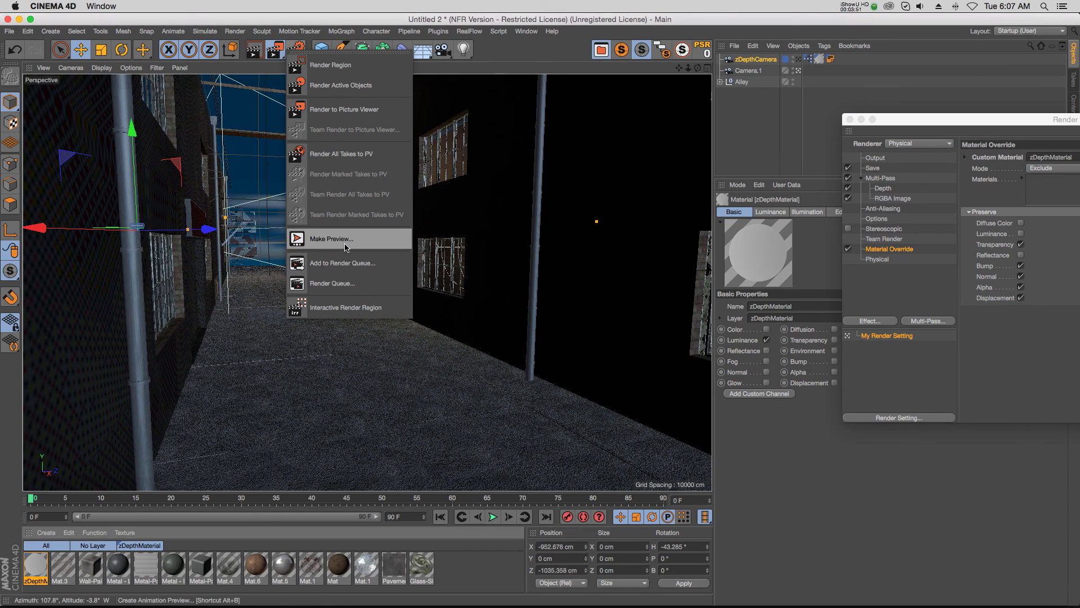
left_click(344, 314)
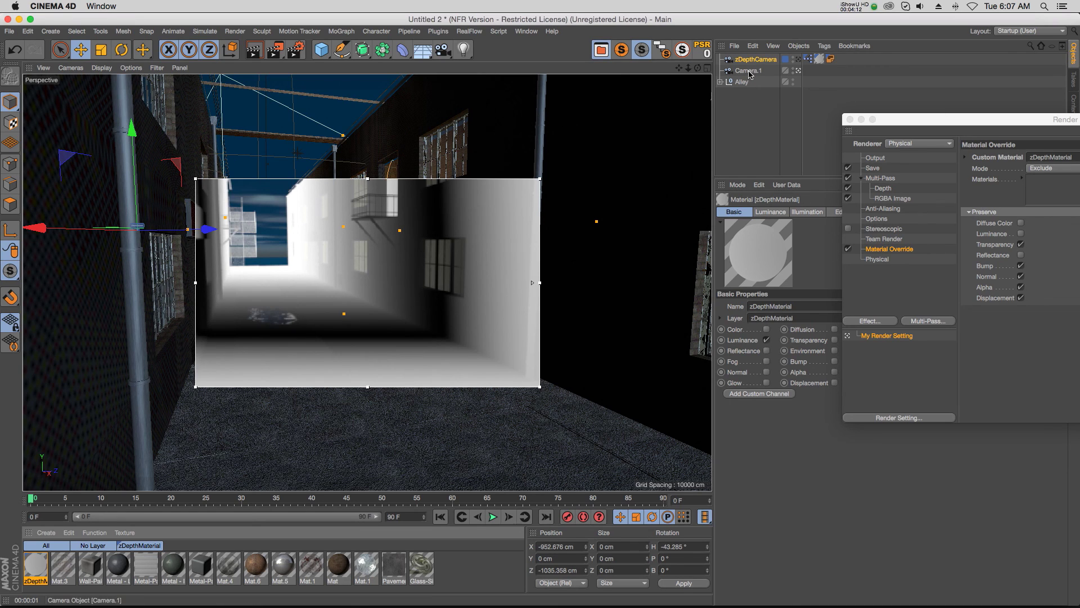
left_click(748, 71)
Set Camera.1's DOF Map Front Blur End to 0 cm in the Details tab.
left_click(850, 119)
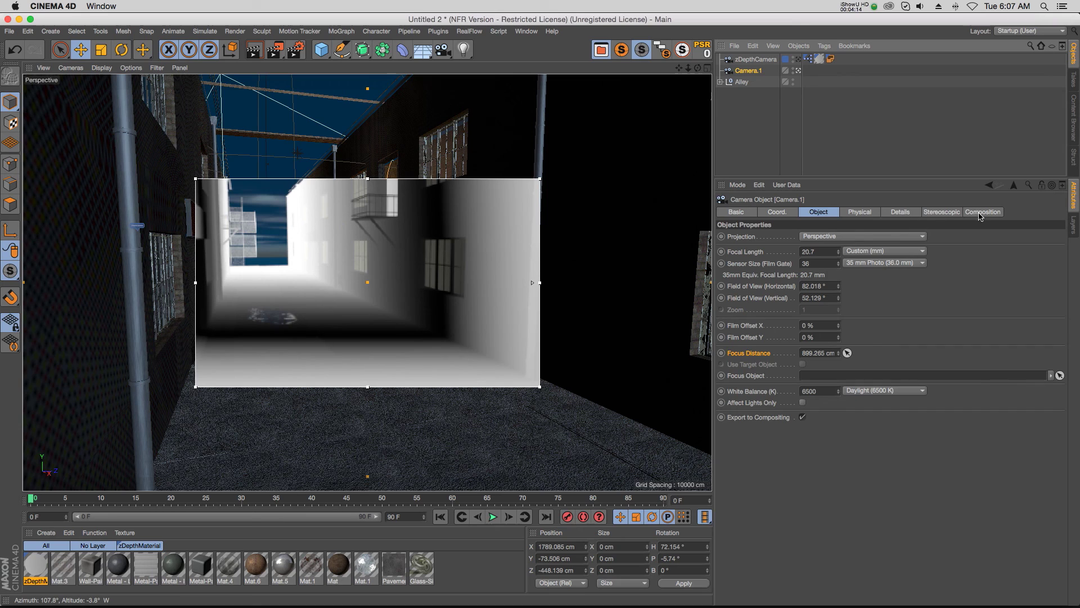
left_click(895, 213)
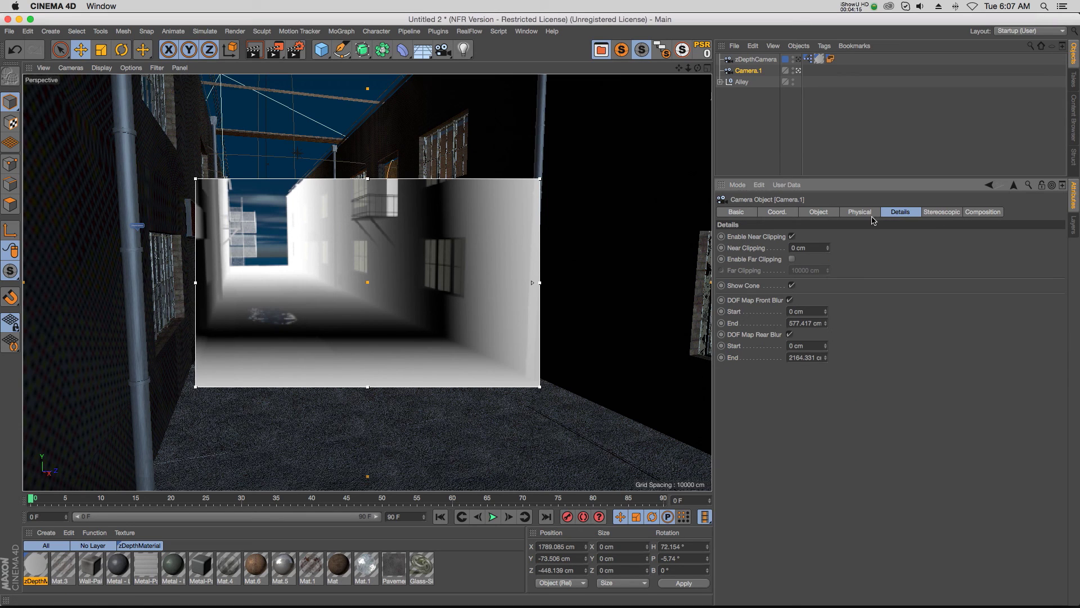
left_click(825, 321)
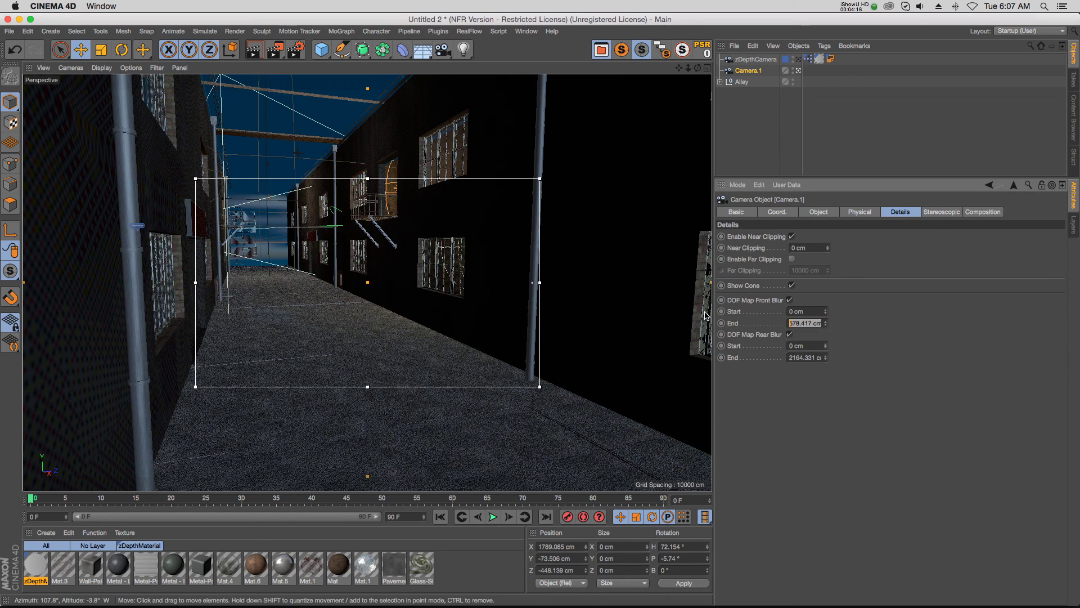
type("0")
key("Return")
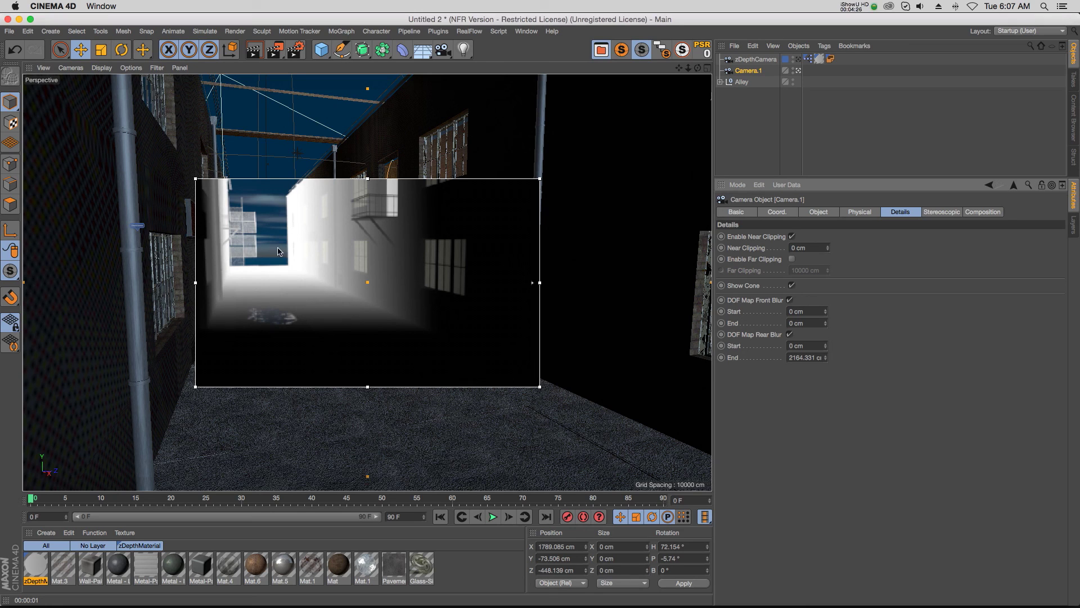
Set the Rear Blur End to 500 cm, keeping the Front Blur End at 0 cm.
left_click(820, 358)
type("4000")
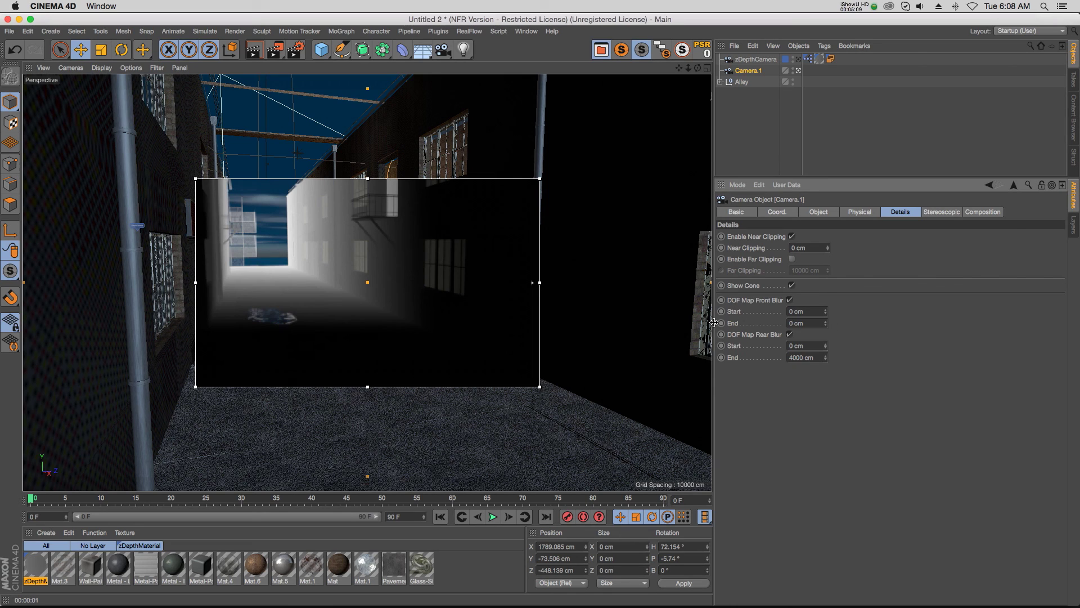
left_click_drag(811, 324, 737, 319)
type("500")
key("Return")
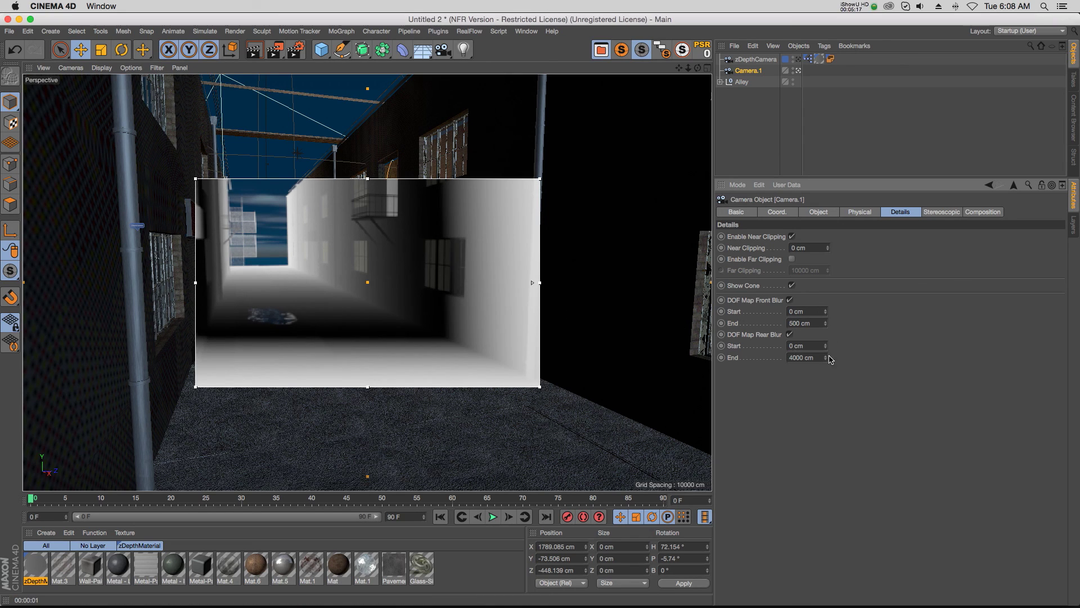
left_click_drag(819, 358, 522, 330)
type("500")
key("Return")
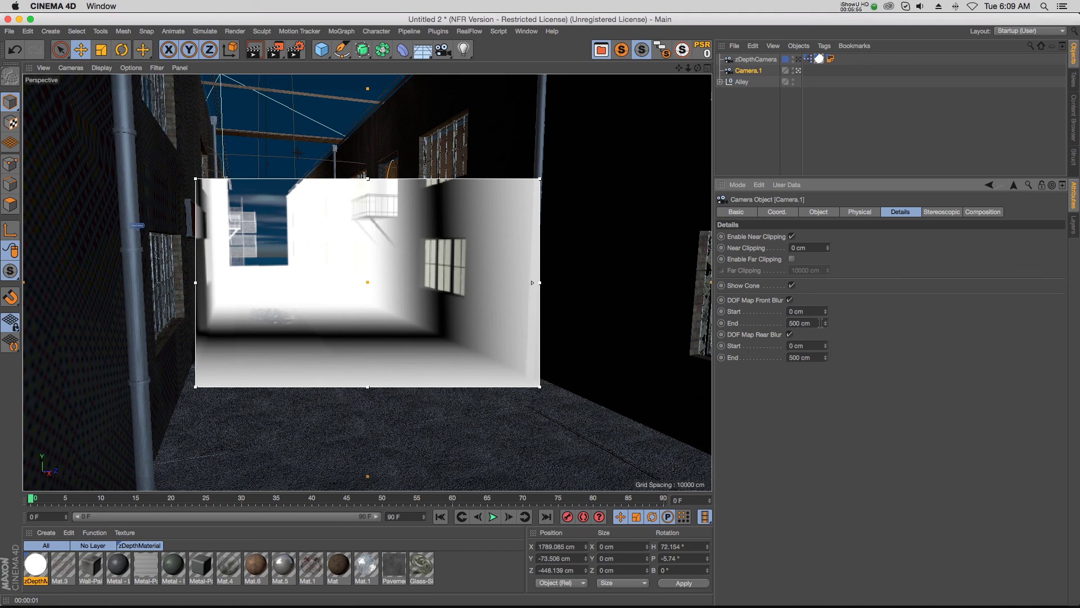
double_click(820, 323)
type("0")
key("Return")
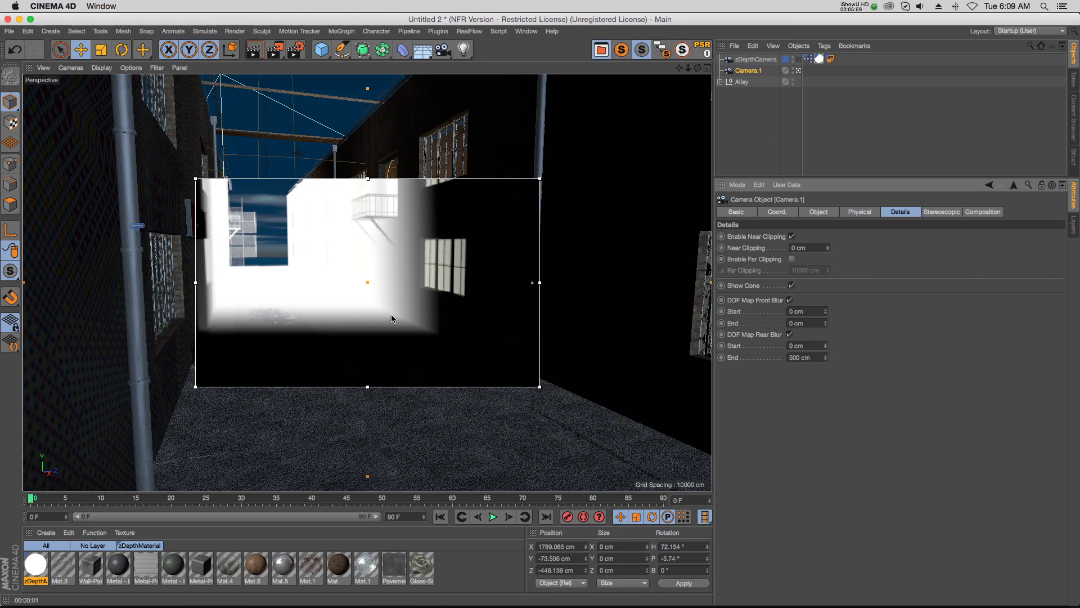
Untick Material Override in Render Settings so the alley renders with its normal materials.
left_click(297, 50)
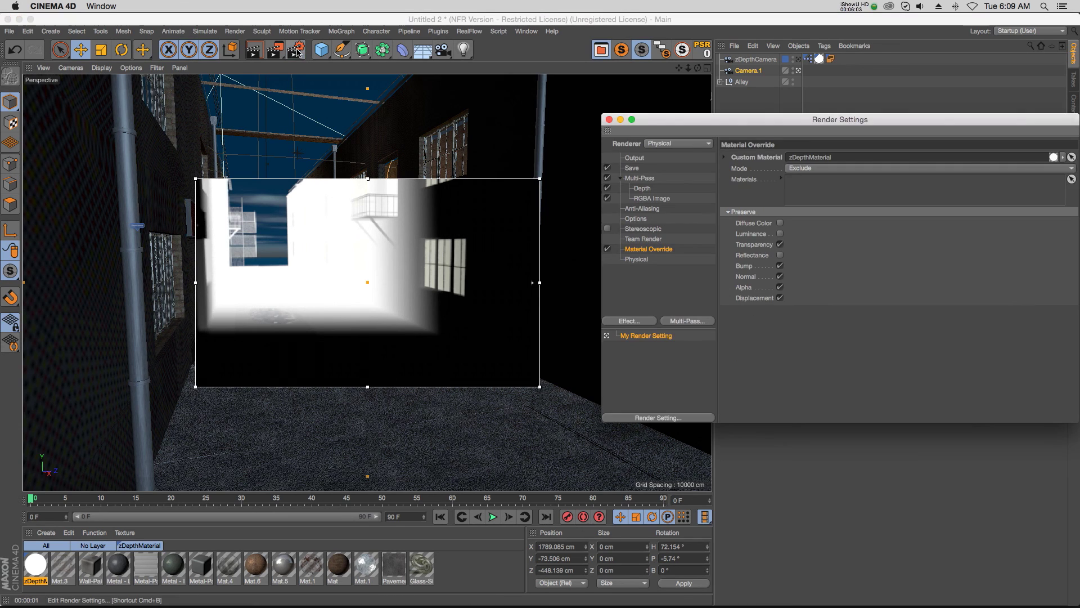
left_click_drag(714, 123, 576, 99)
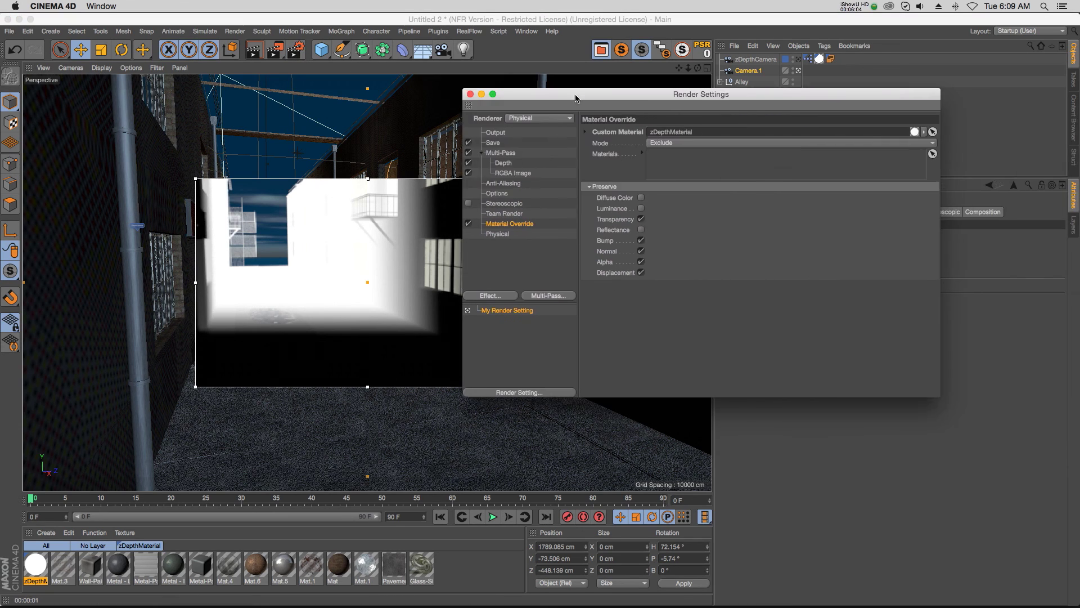
left_click(469, 224)
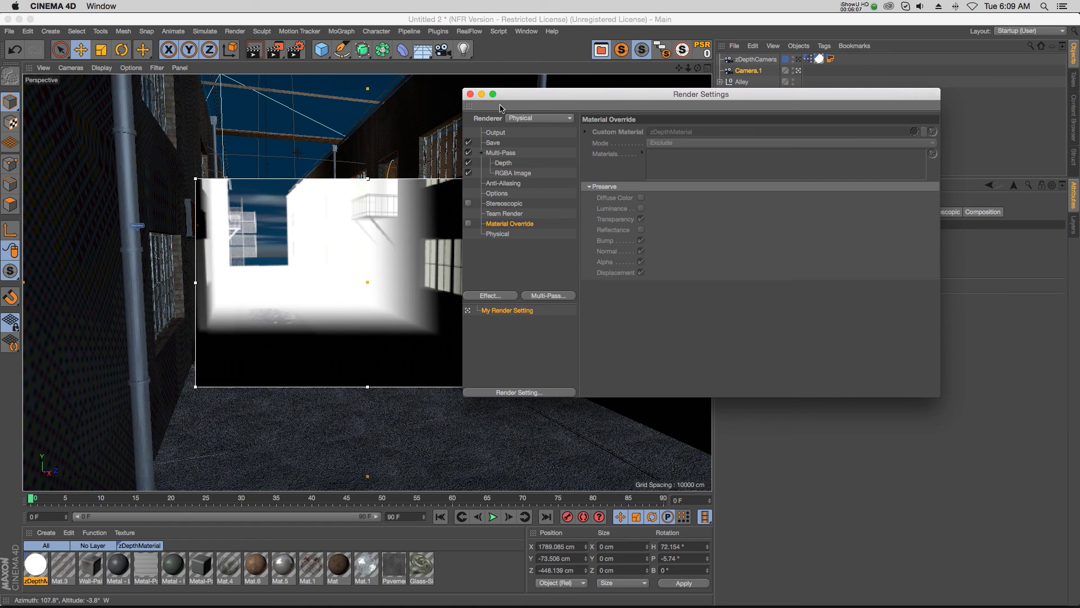
left_click(470, 94)
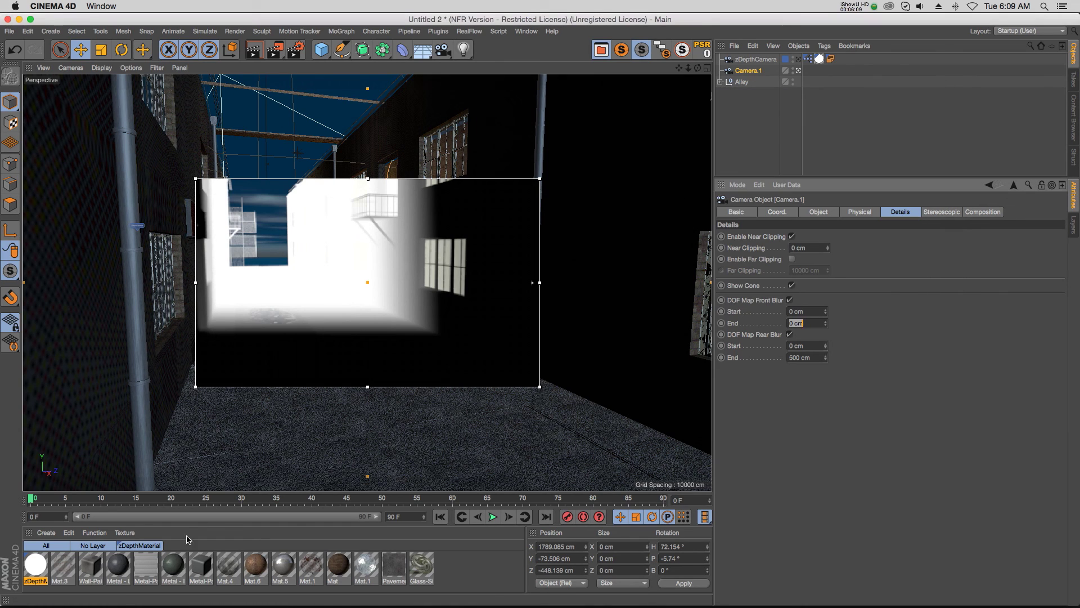